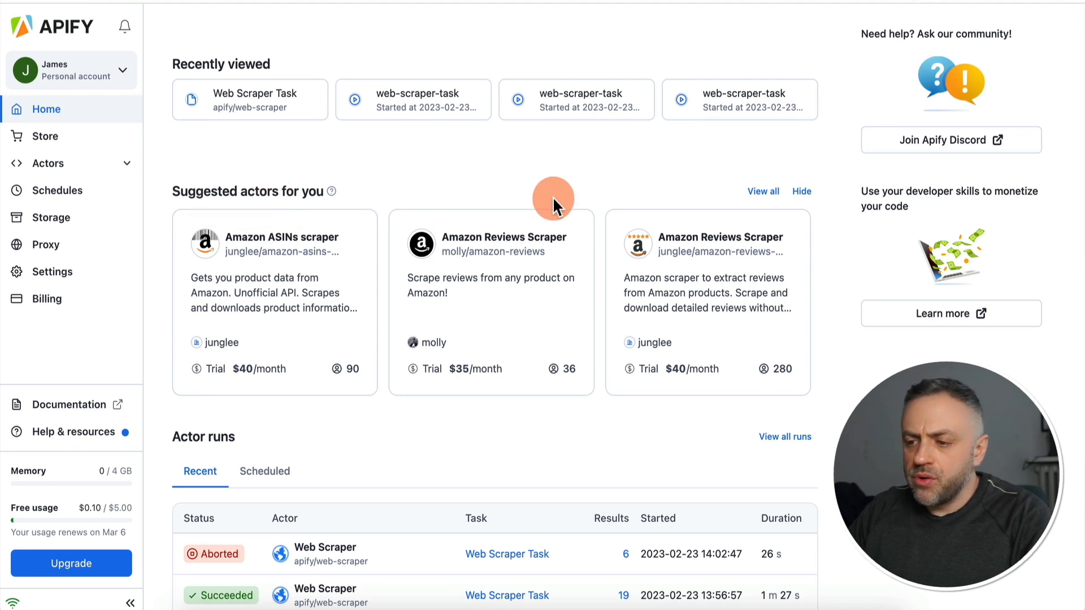
Open the full actor store and browse the available scrapers, including a temporary filter on the E-commerce category
click(763, 192)
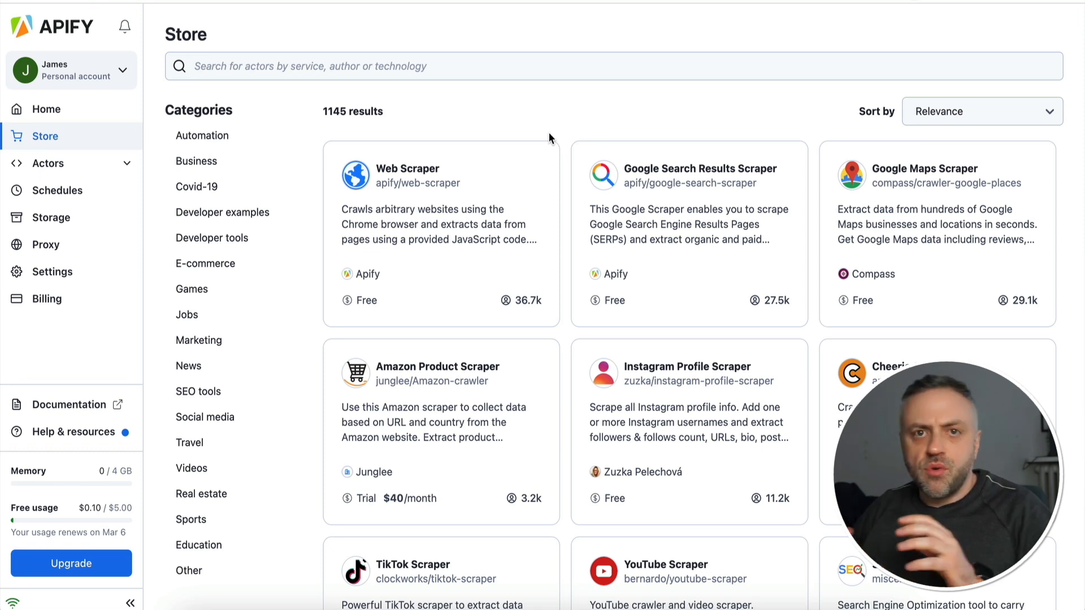
click(391, 173)
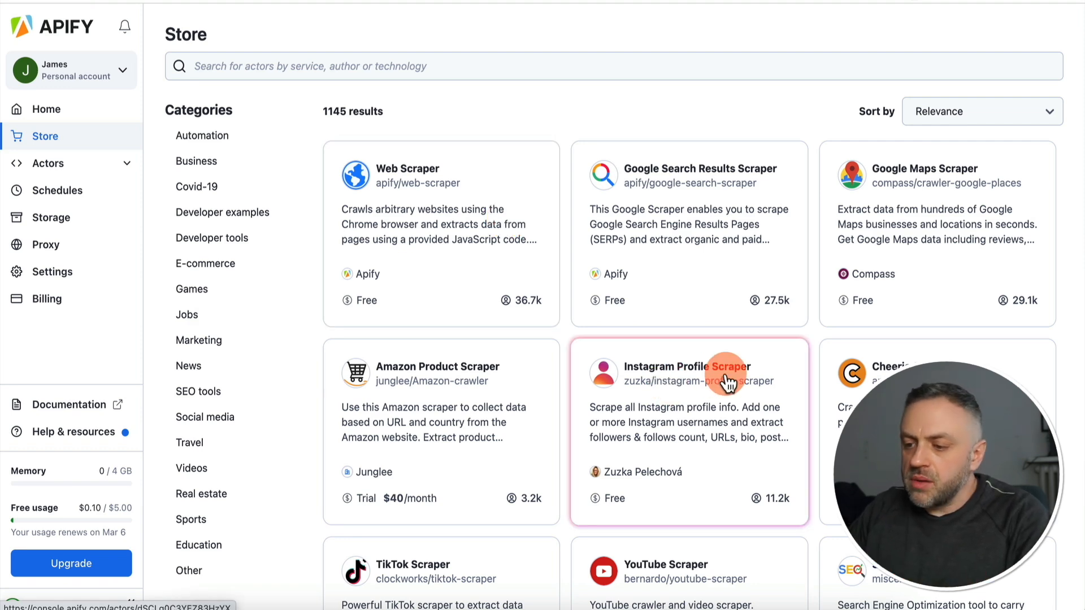
scroll(728, 382, down, 3)
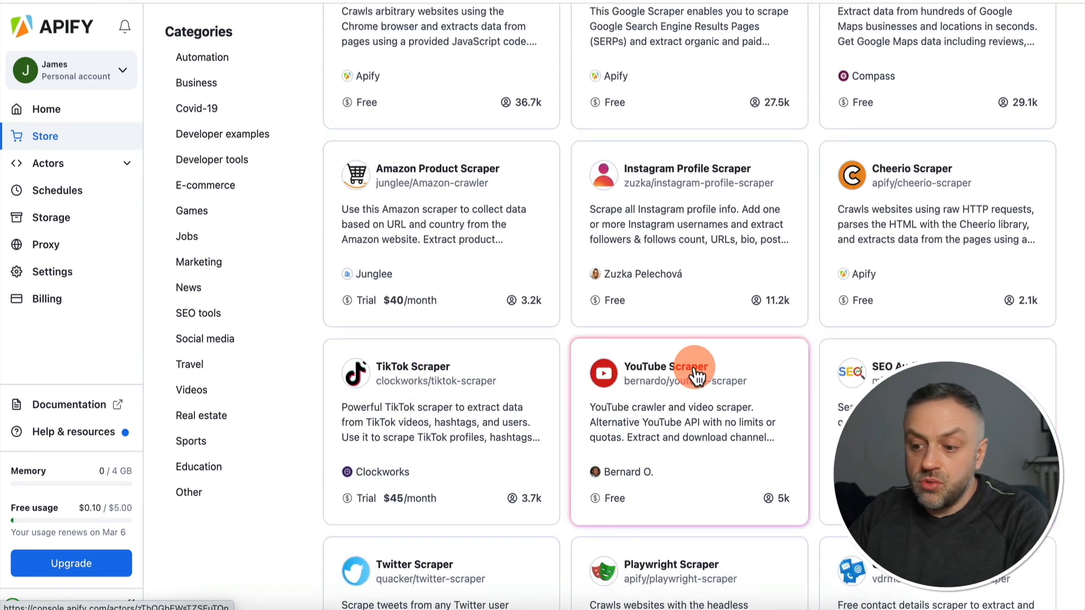
scroll(702, 375, down, 5)
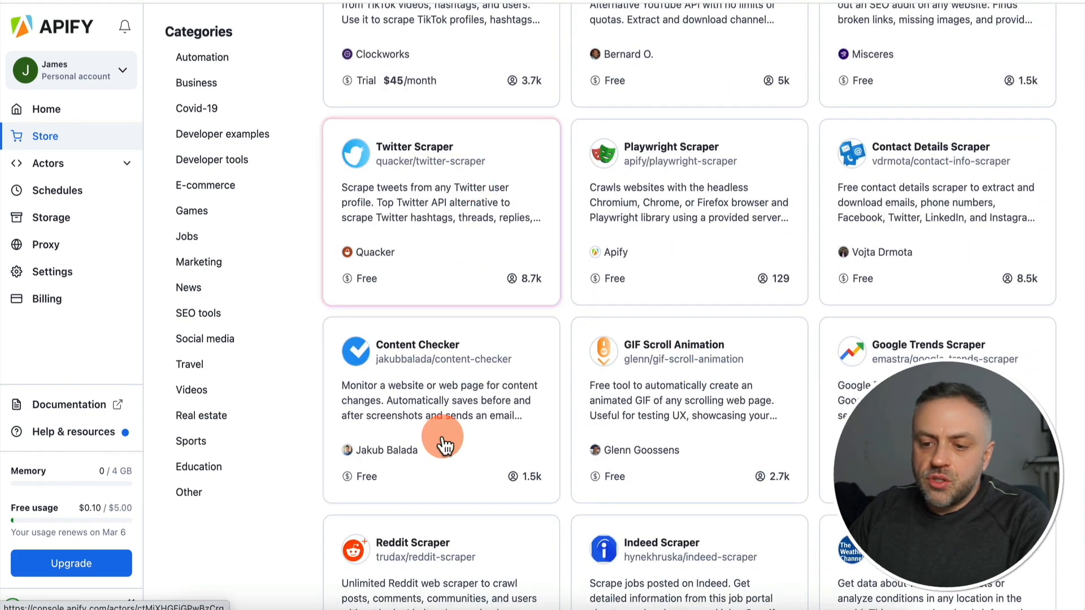
scroll(648, 390, up, 10)
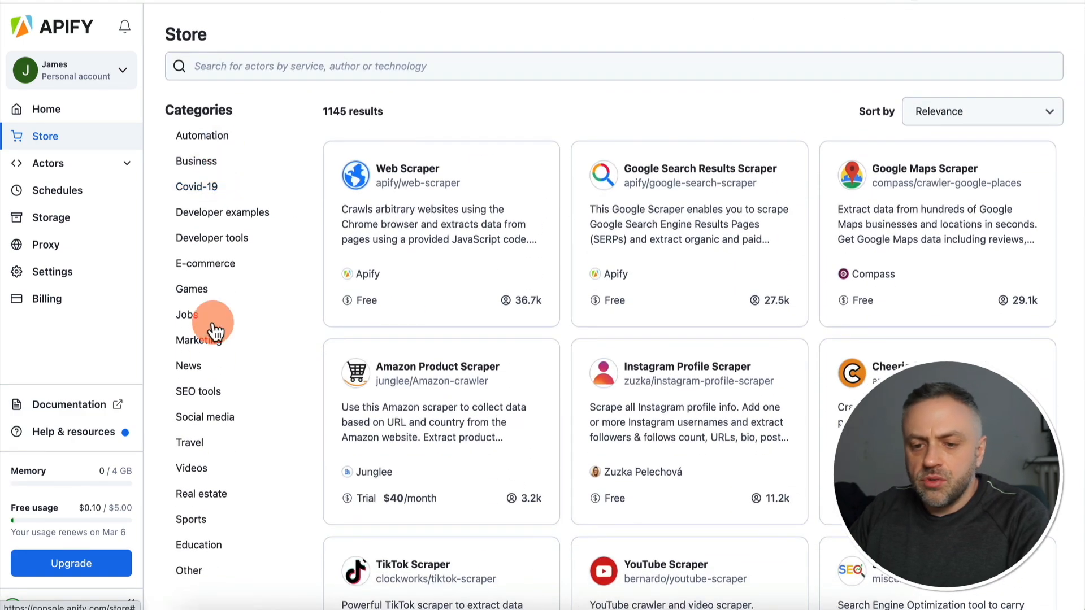
click(217, 272)
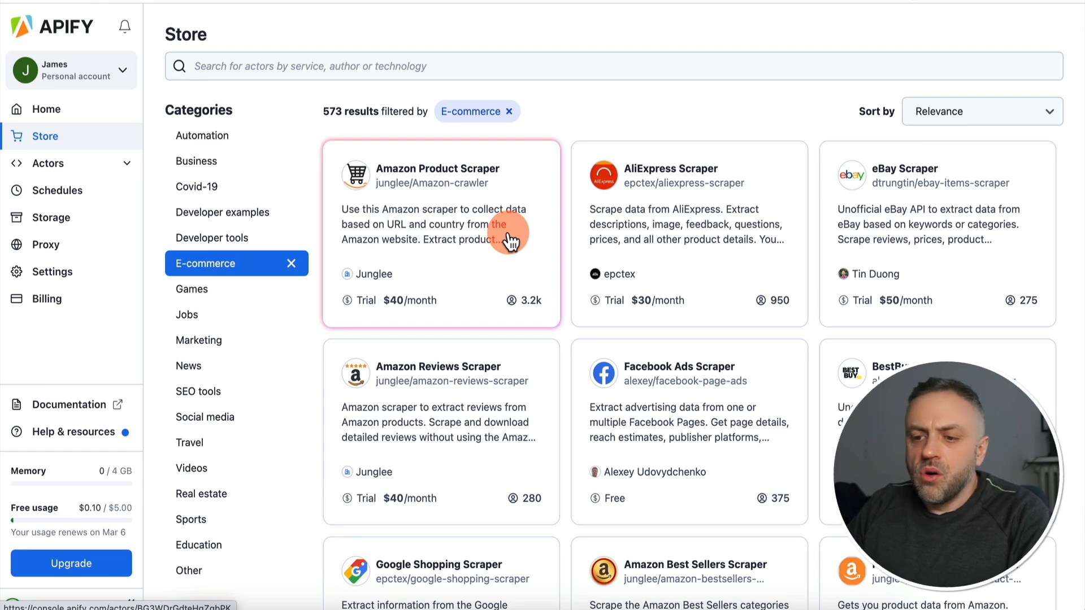
click(509, 112)
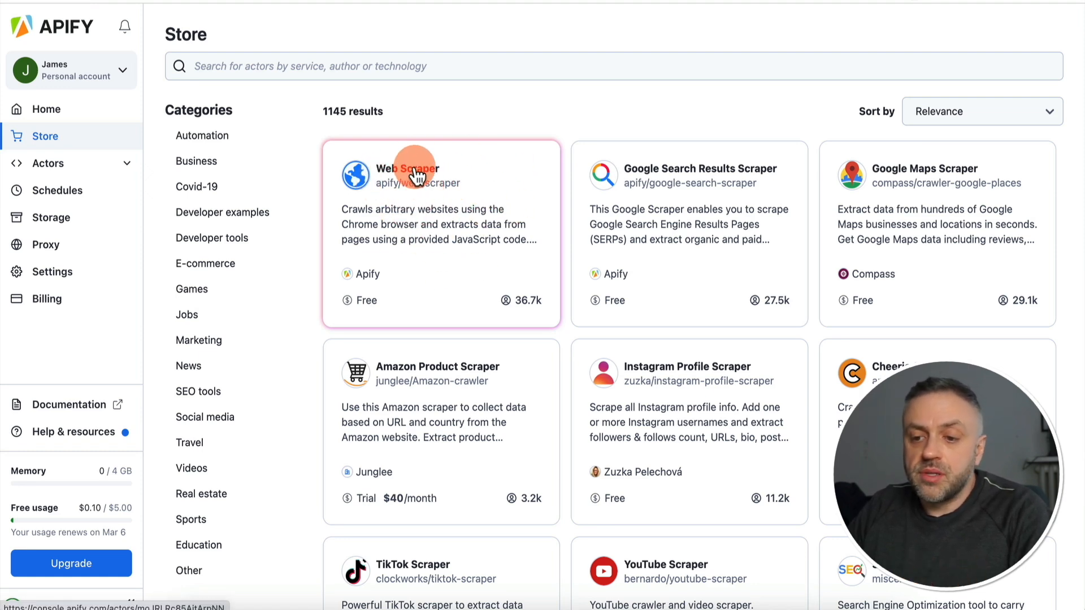
Open the Web Scraper actor and create an empty task from it
click(463, 237)
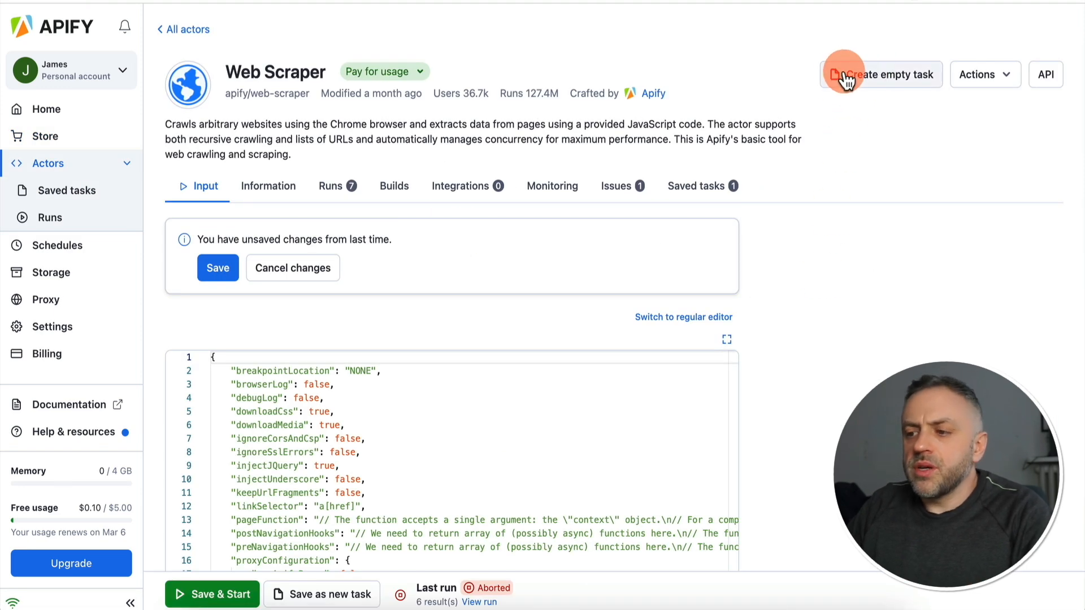
click(870, 77)
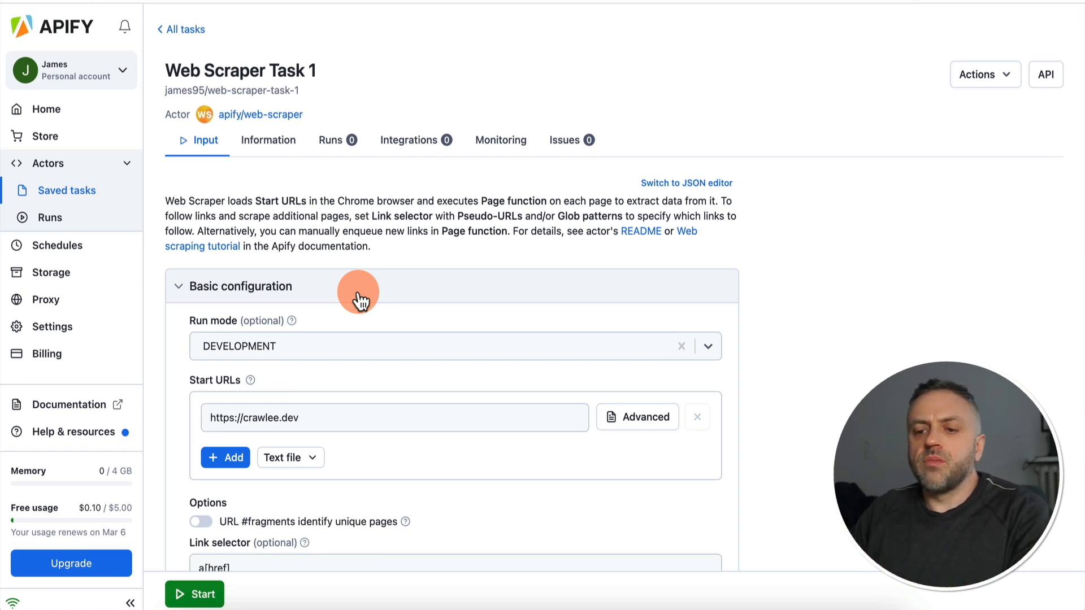
Examine the start URL, link selector and glob pattern settings in the new task's basic configuration
scroll(359, 299, down, 2)
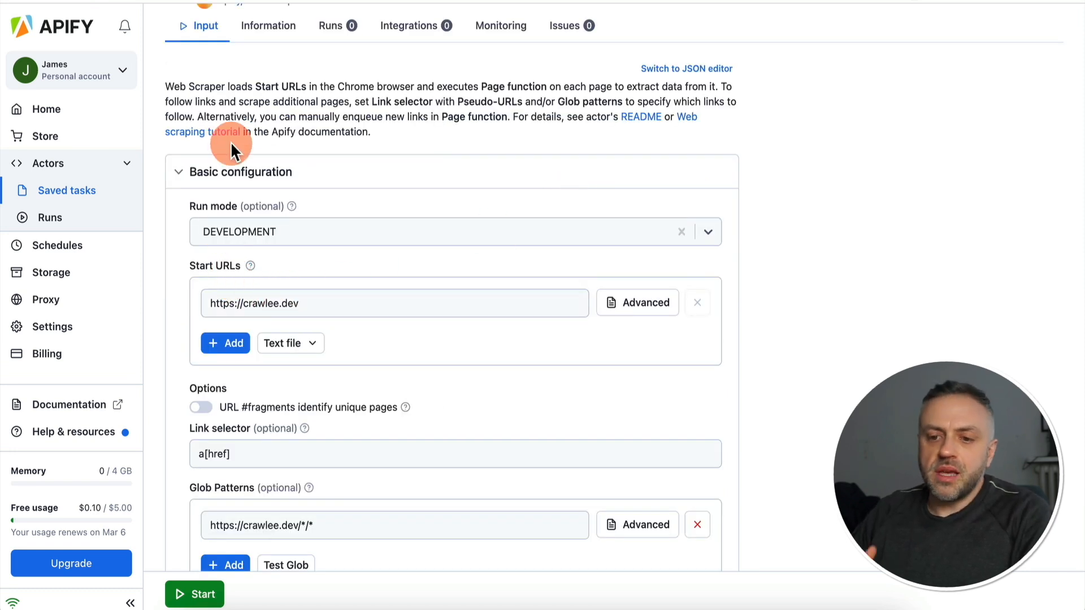
click(242, 303)
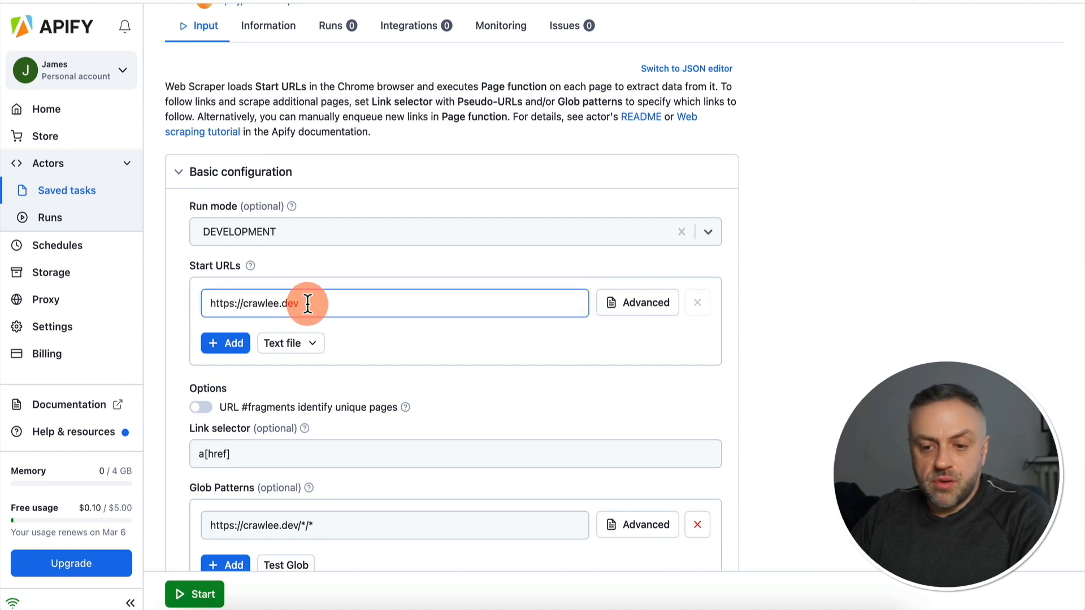
click(181, 308)
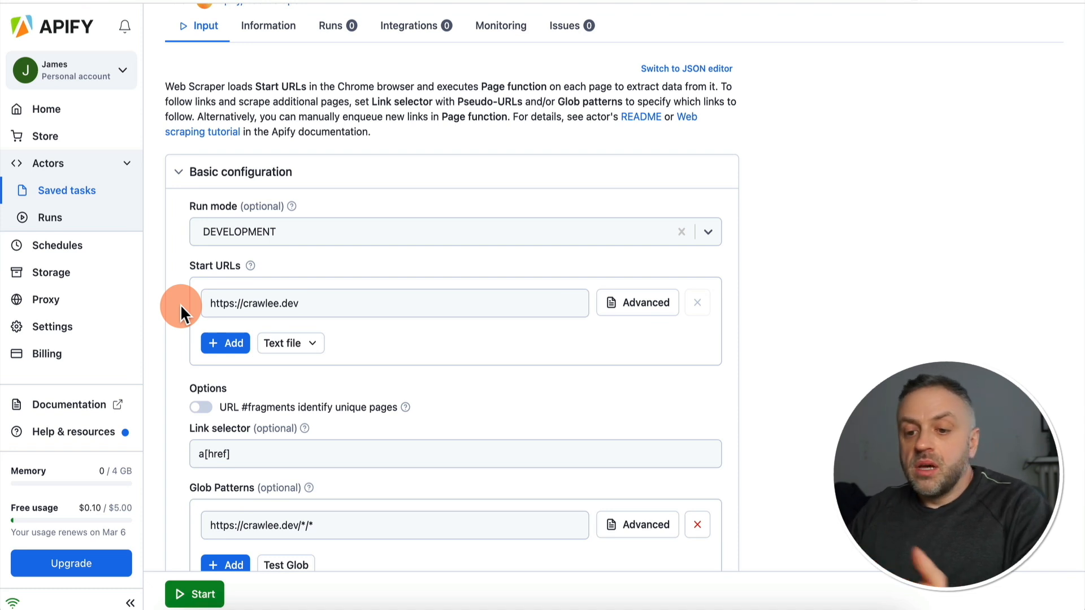
click(249, 311)
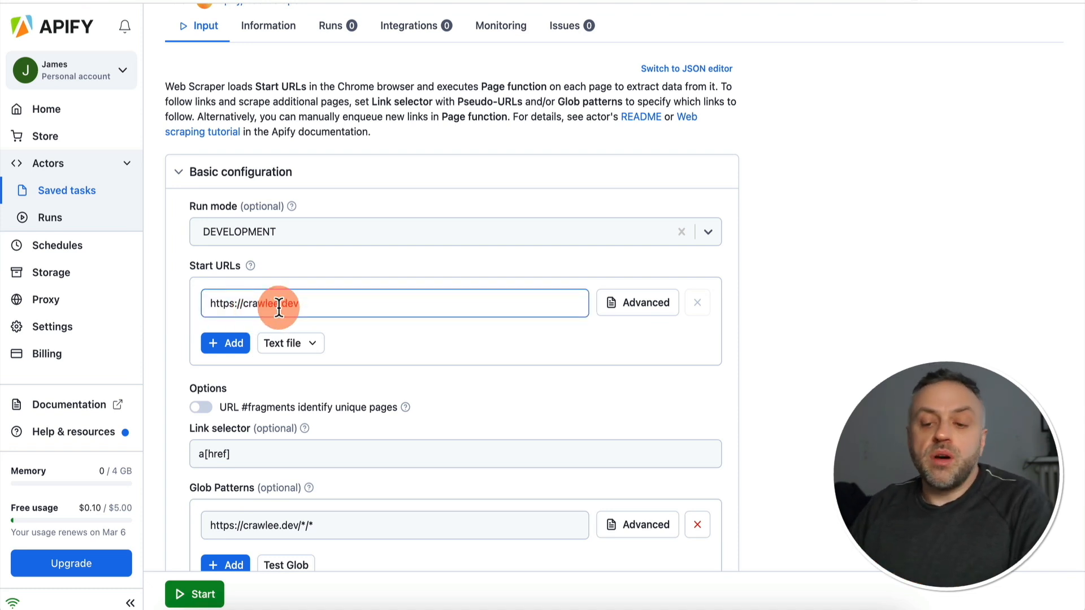
click(208, 355)
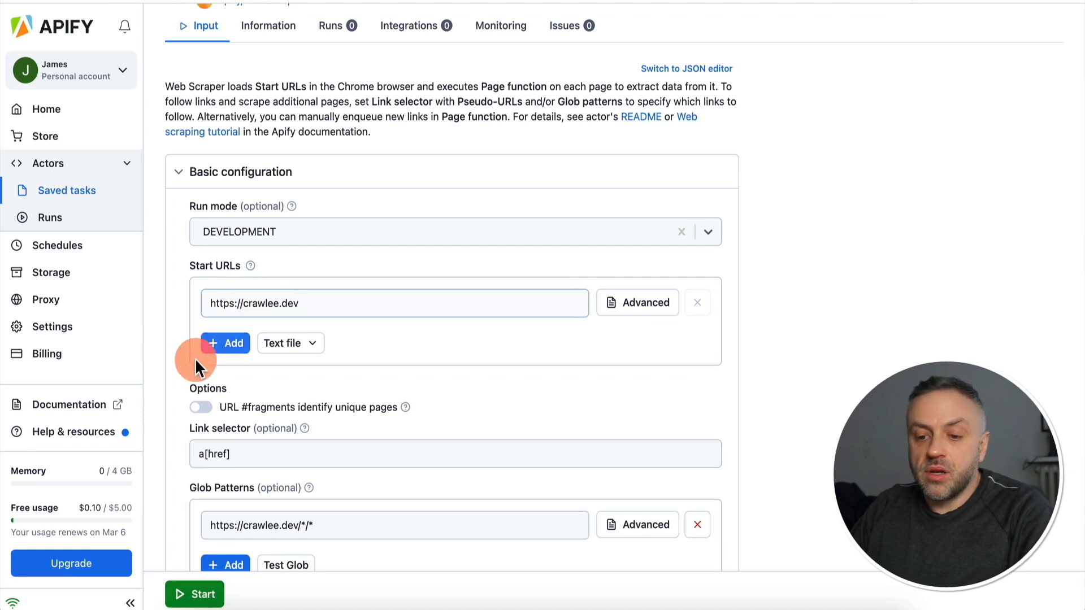
scroll(171, 376, down, 3)
click(213, 251)
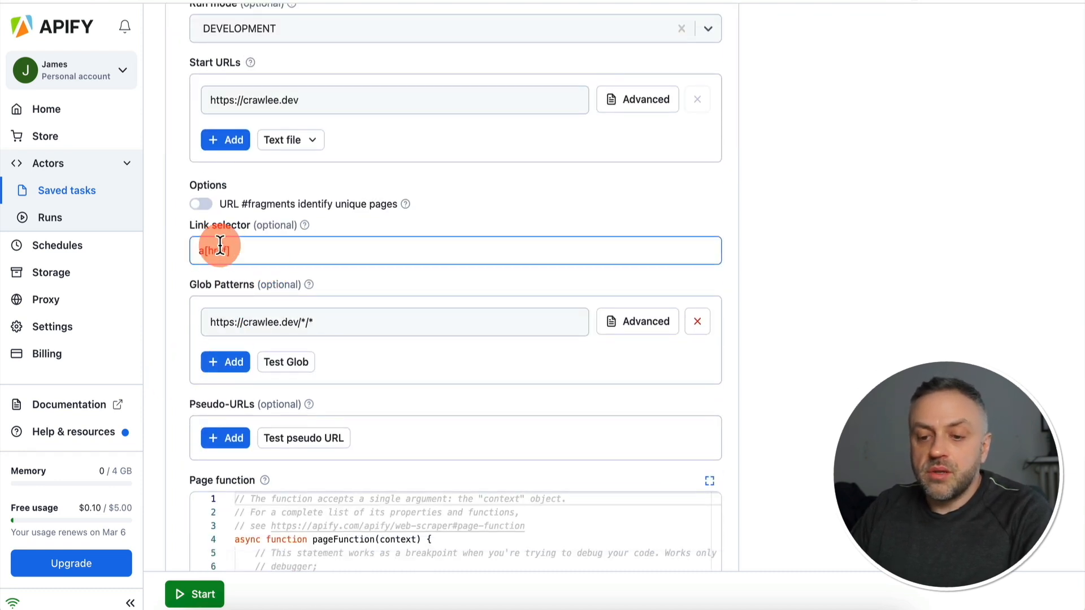
click(183, 275)
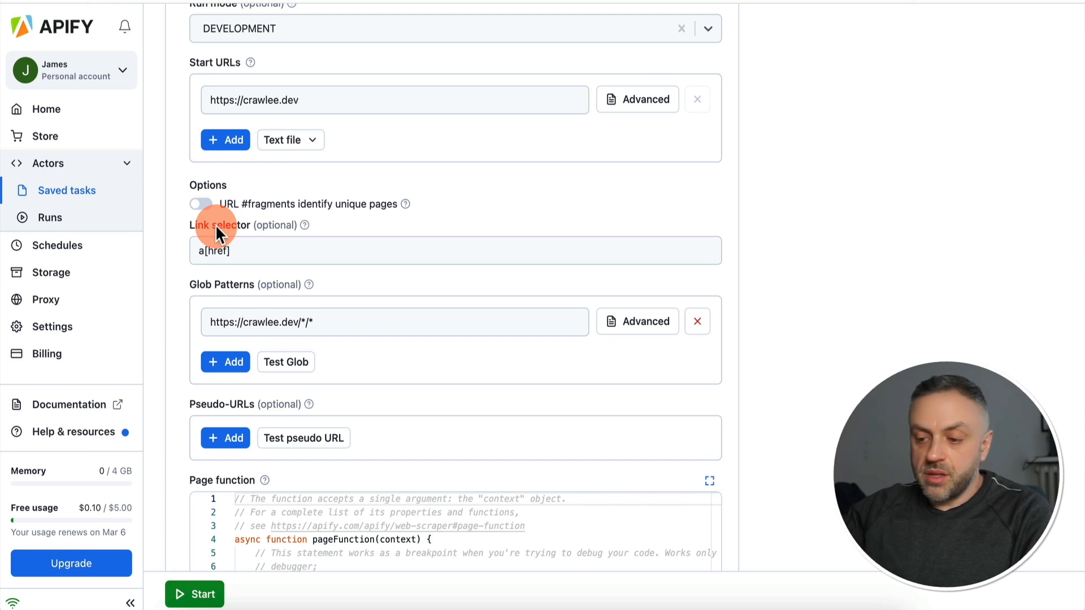
click(238, 259)
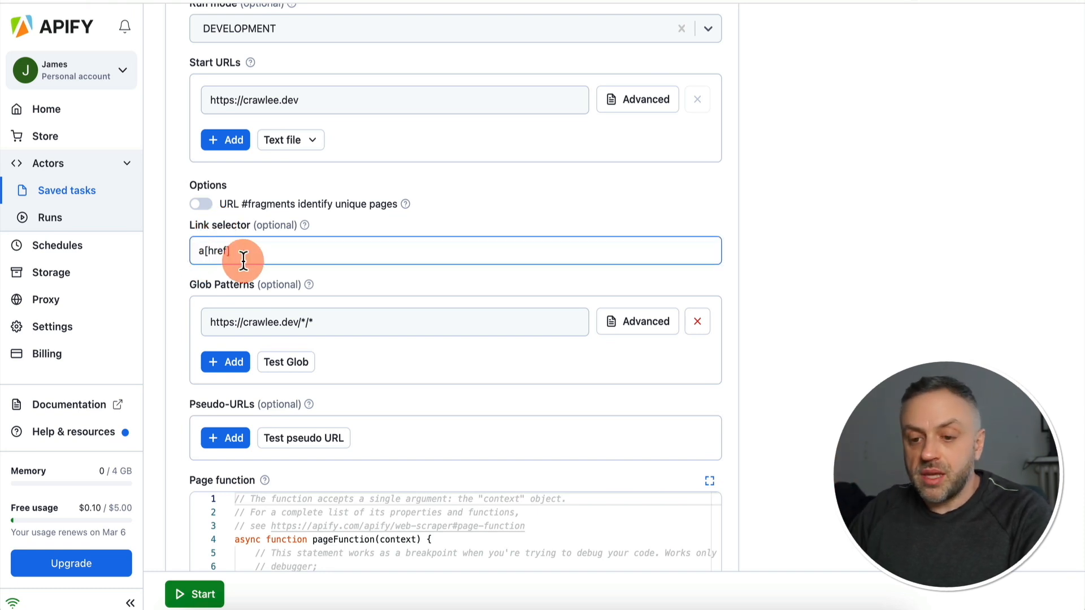
click(184, 306)
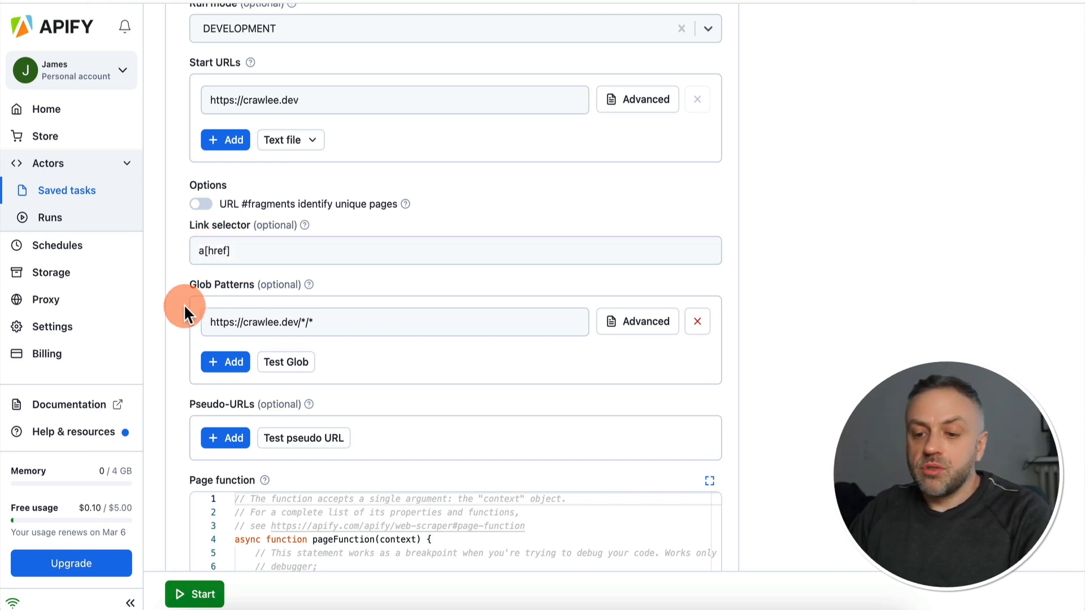
Review the task's page function code and the remaining configuration sections of its input
scroll(184, 308, down, 5)
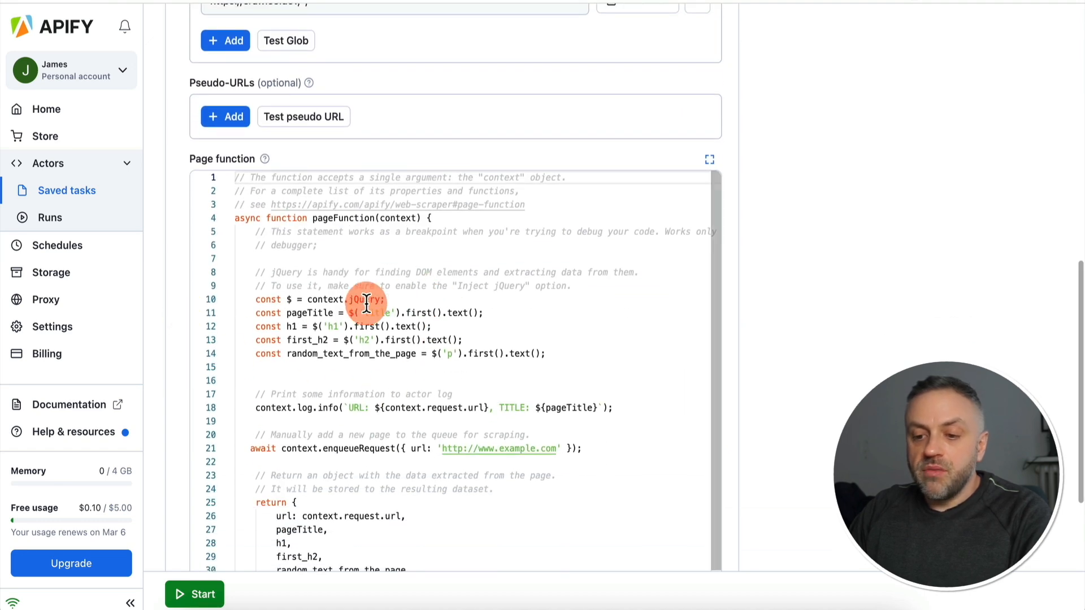
scroll(311, 333, down, 1)
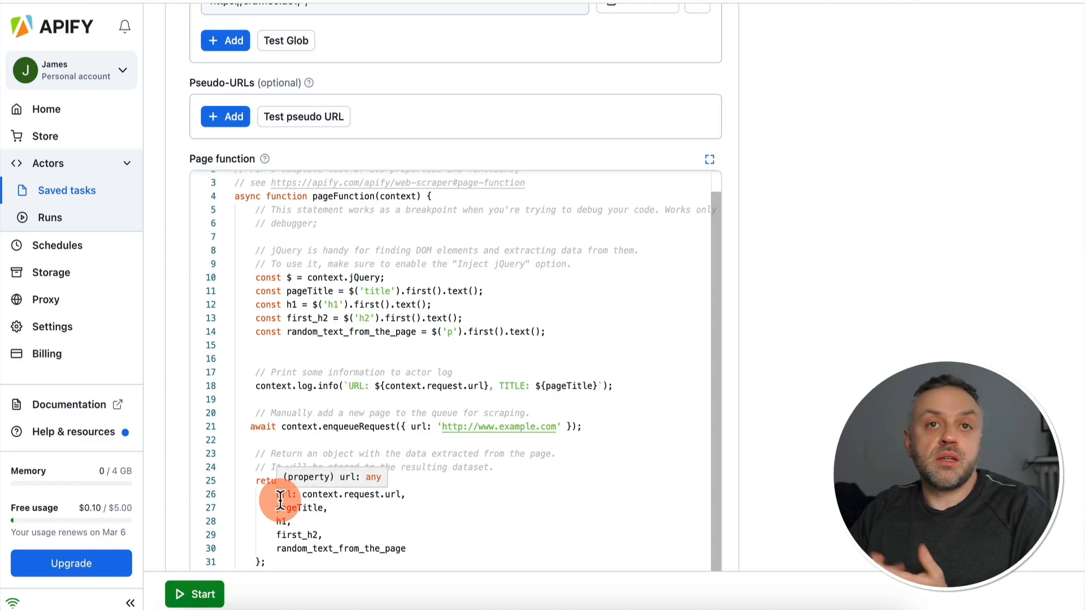
scroll(172, 414, down, 5)
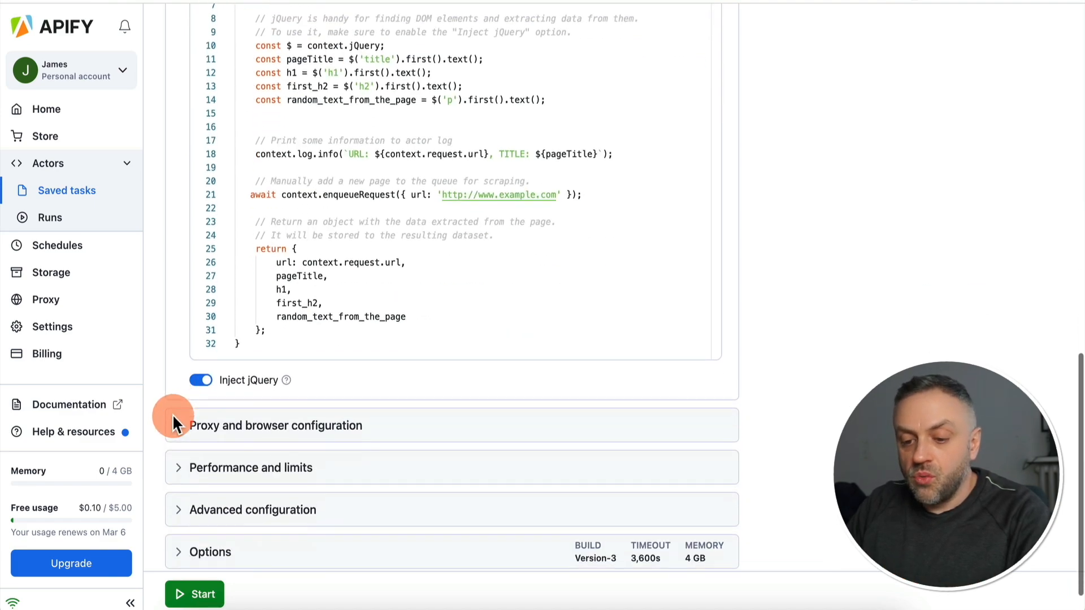
scroll(172, 414, up, 15)
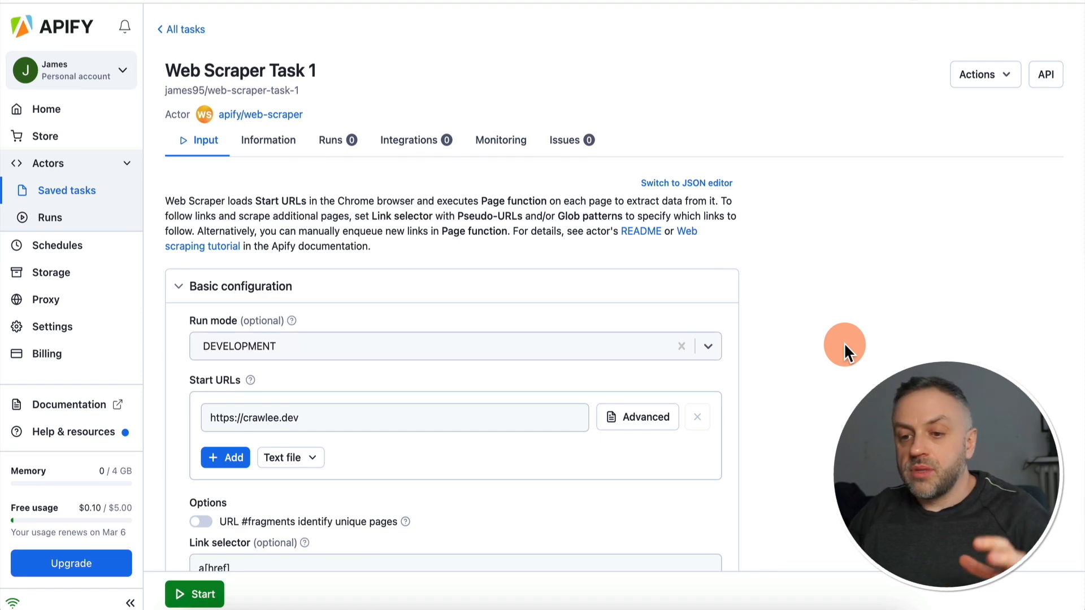
scroll(843, 342, down, 7)
scroll(843, 342, down, 2)
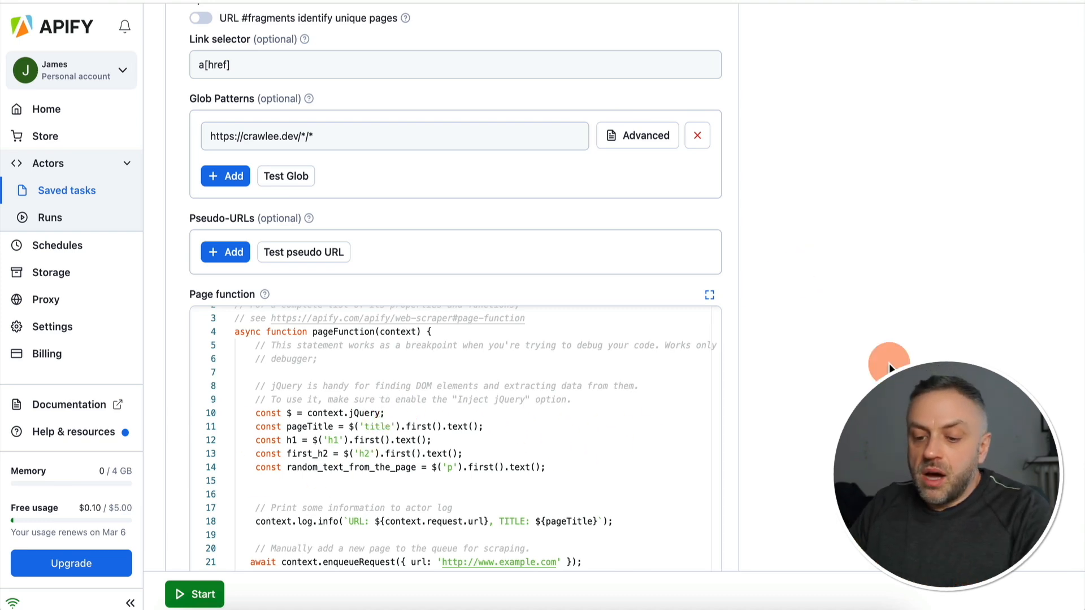
Start a run of the new Web Scraper task with its default input
scroll(890, 361, down, 7)
click(205, 599)
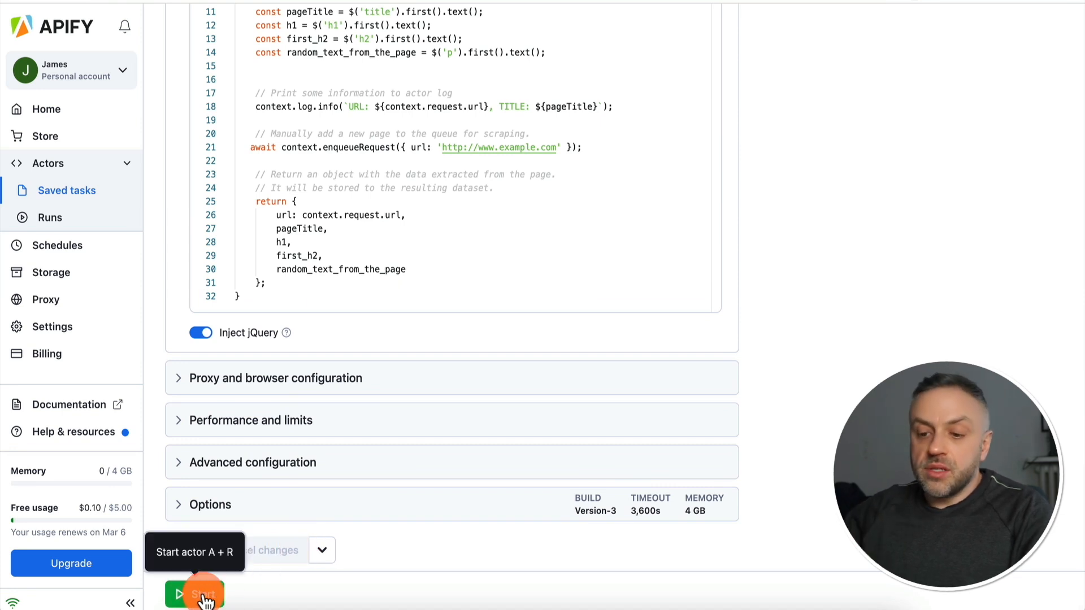
click(203, 598)
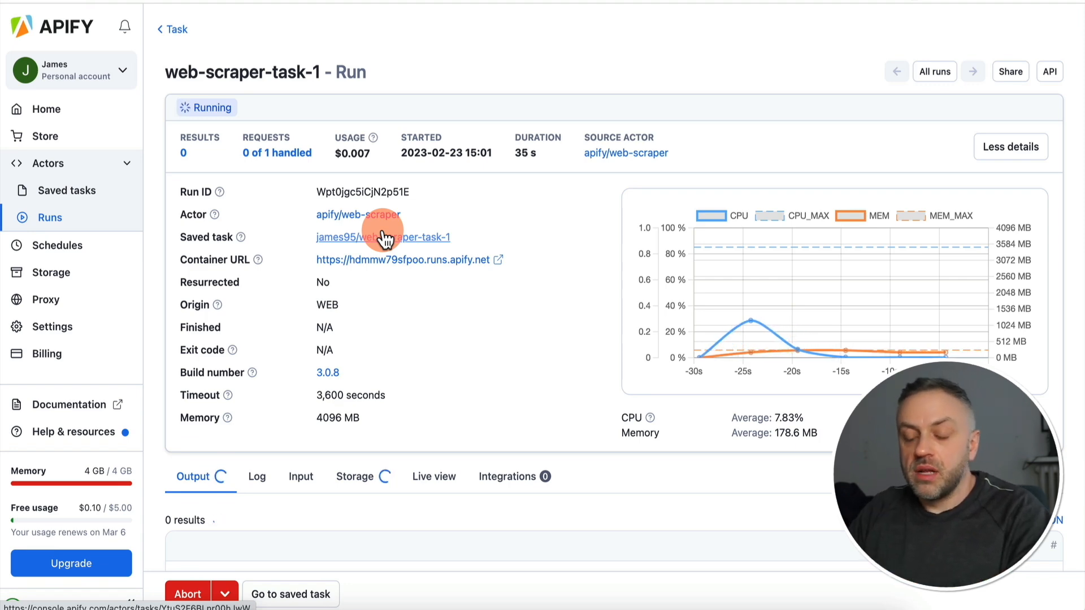
Inspect the run's log, input and storage, and review the scraped rows in its output
scroll(287, 291, down, 4)
click(258, 272)
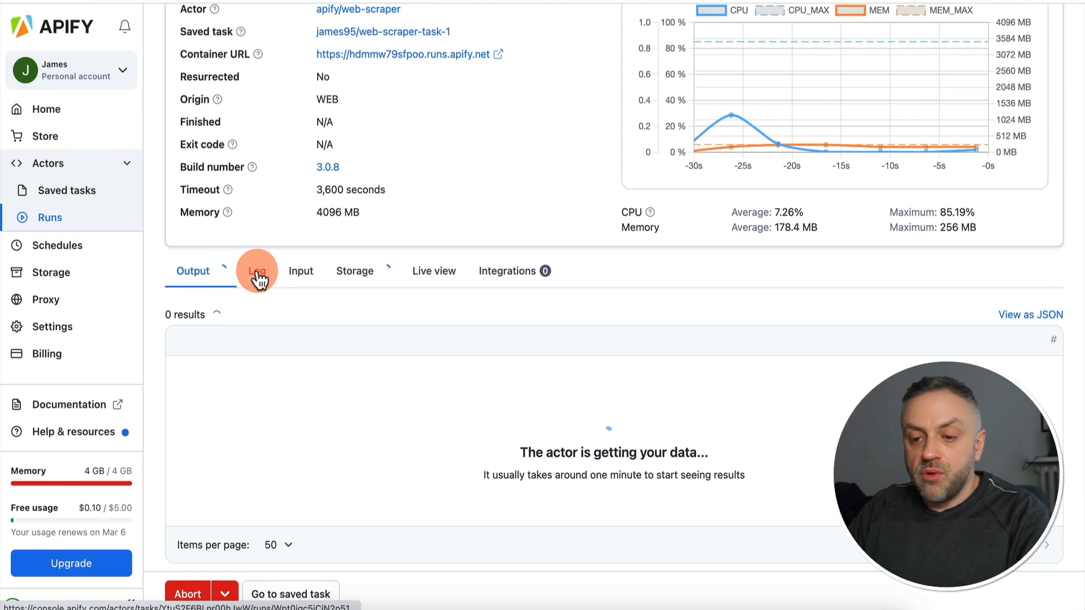
click(302, 278)
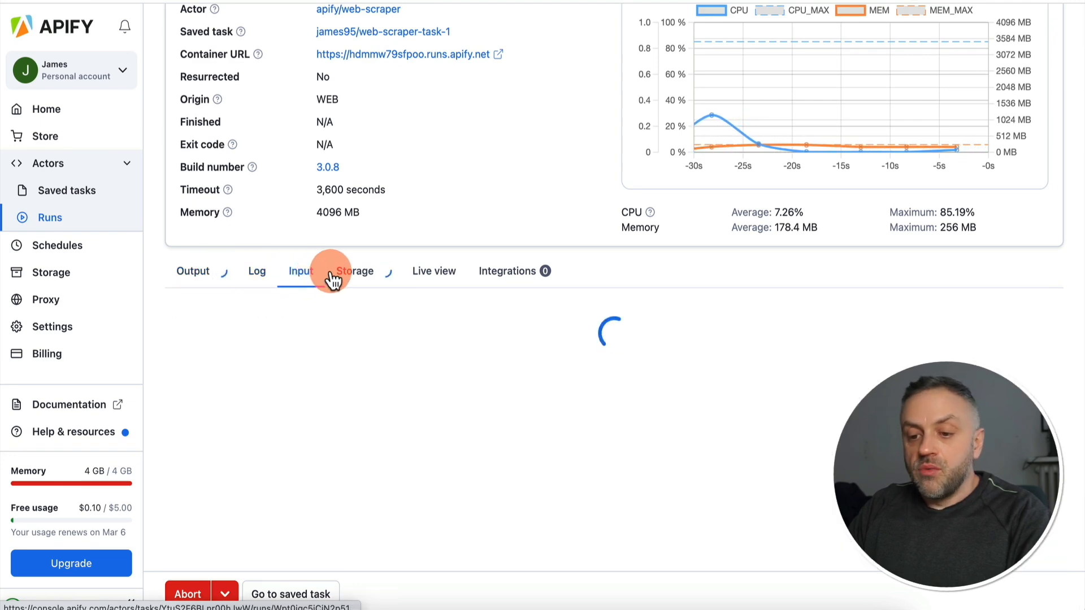
click(363, 284)
click(203, 283)
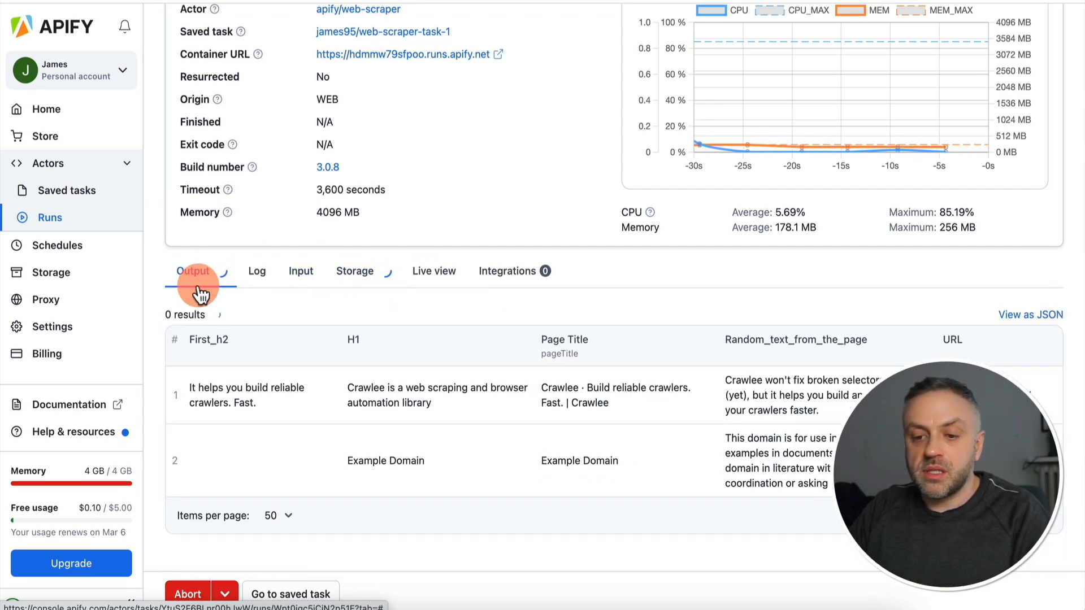
scroll(801, 320, down, 1)
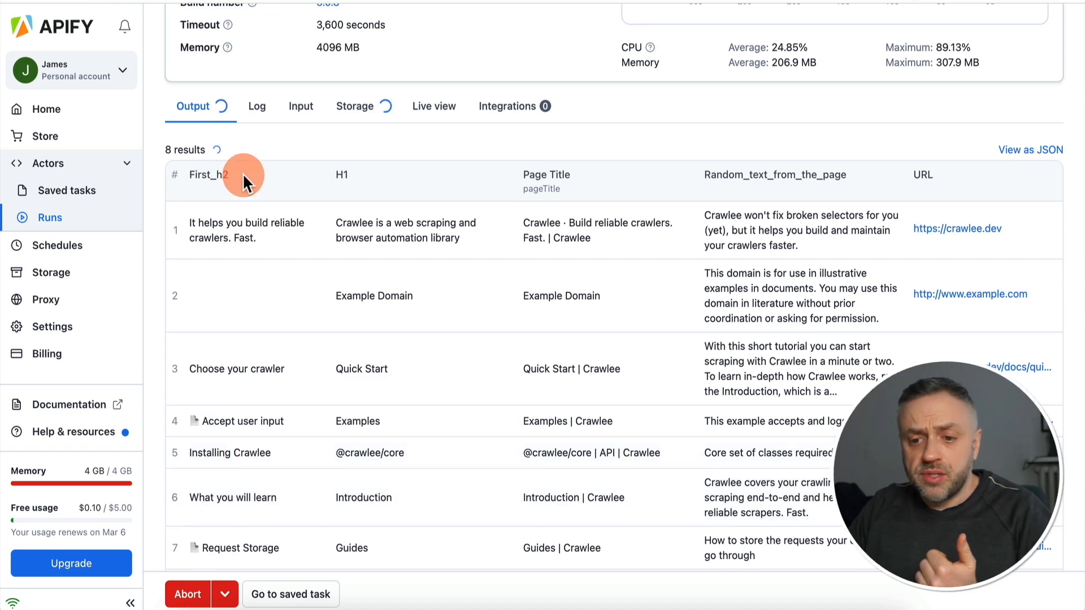
scroll(393, 415, down, 3)
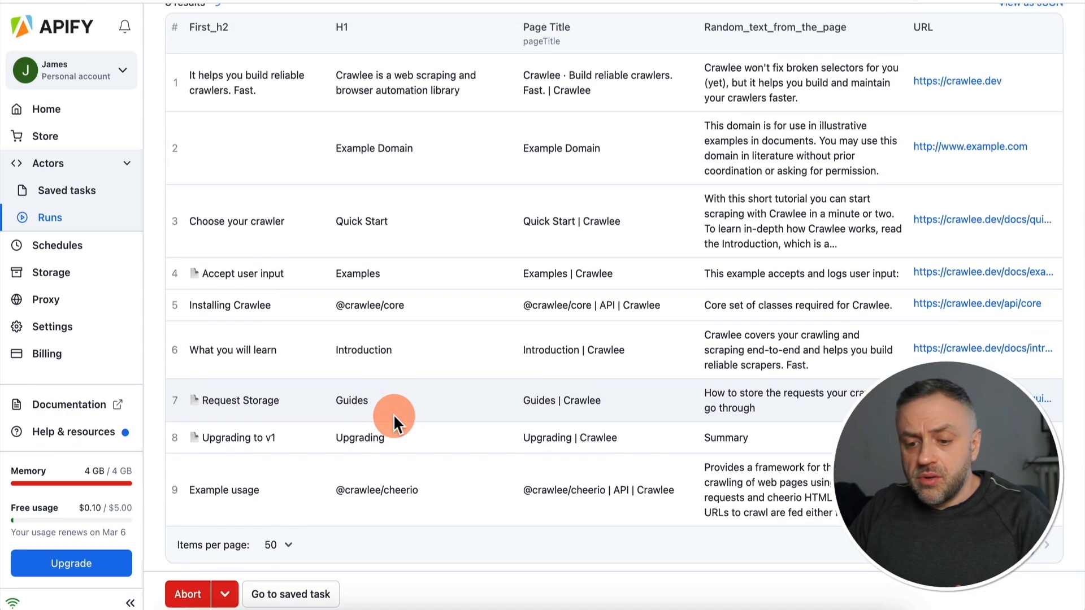
scroll(393, 415, up, 10)
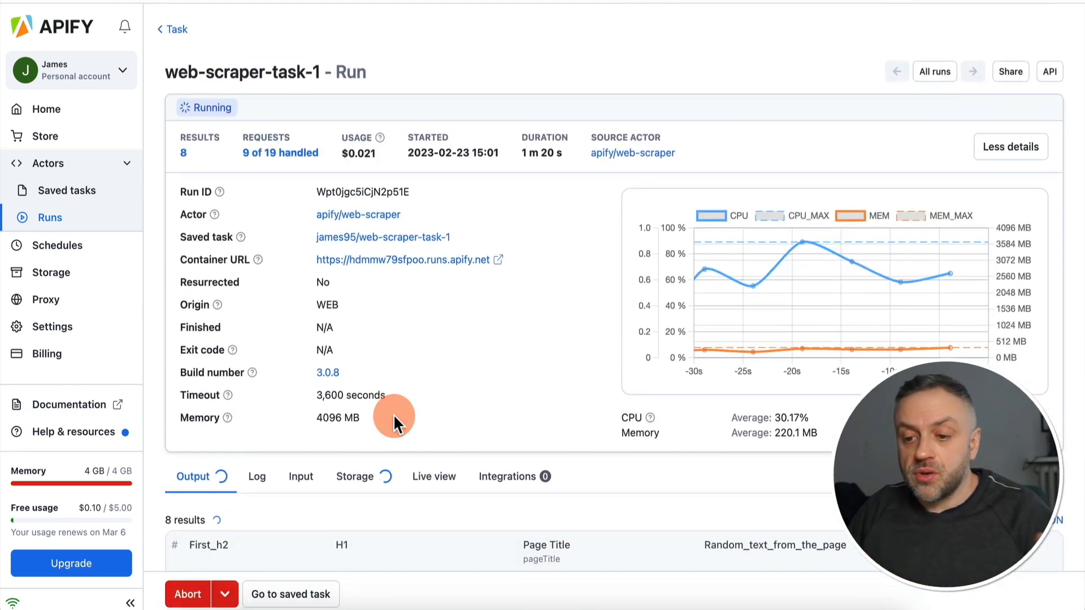
Abort the web scraper task's current run
scroll(393, 415, down, 10)
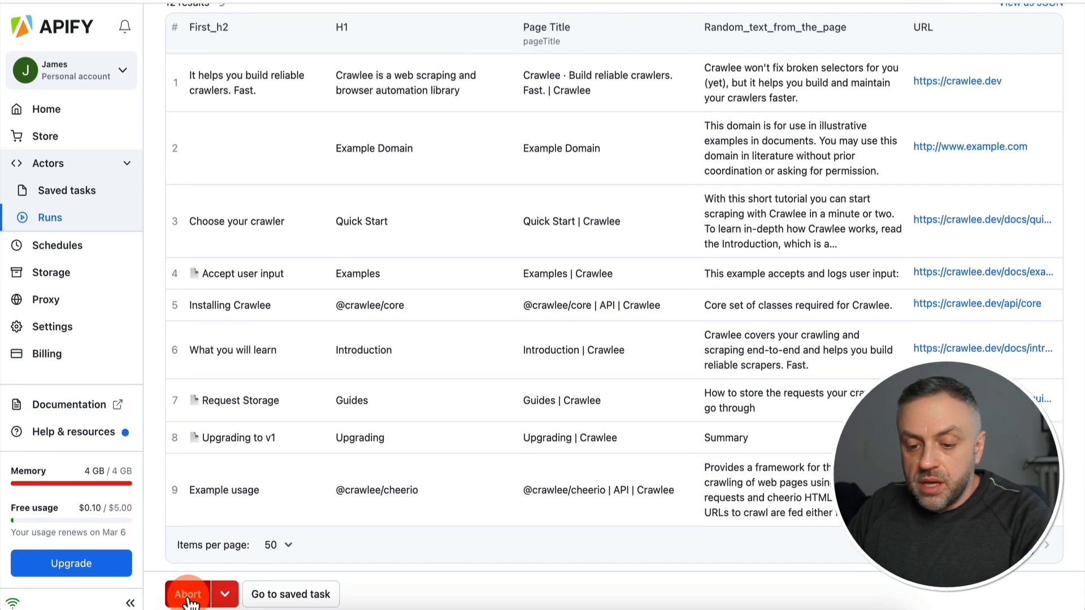
click(188, 599)
scroll(333, 235, up, 10)
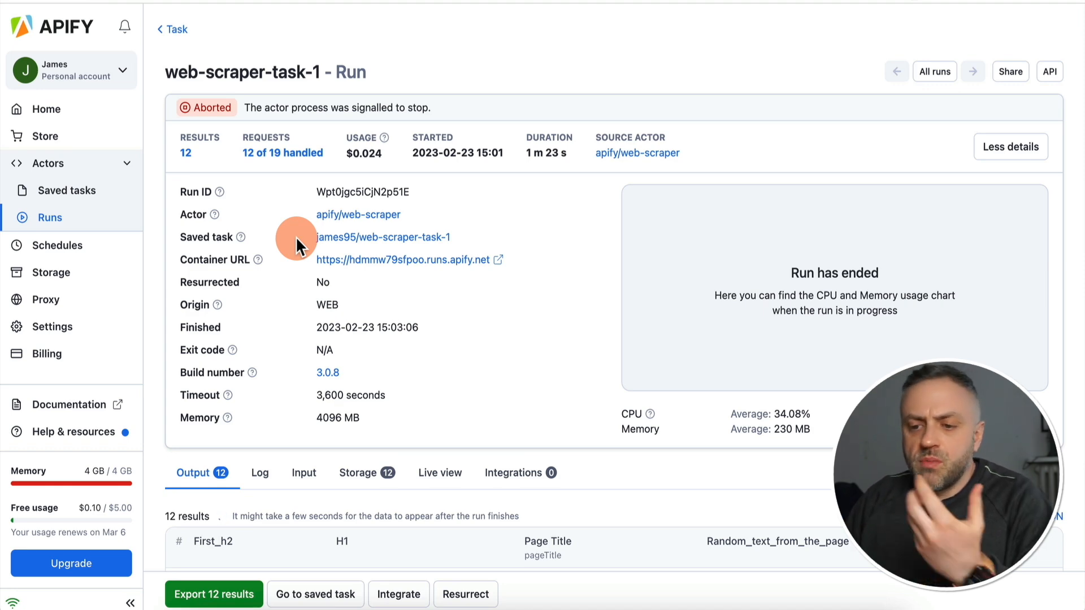
Return to the saved Web Scraper task and show its list of runs
scroll(262, 342, down, 3)
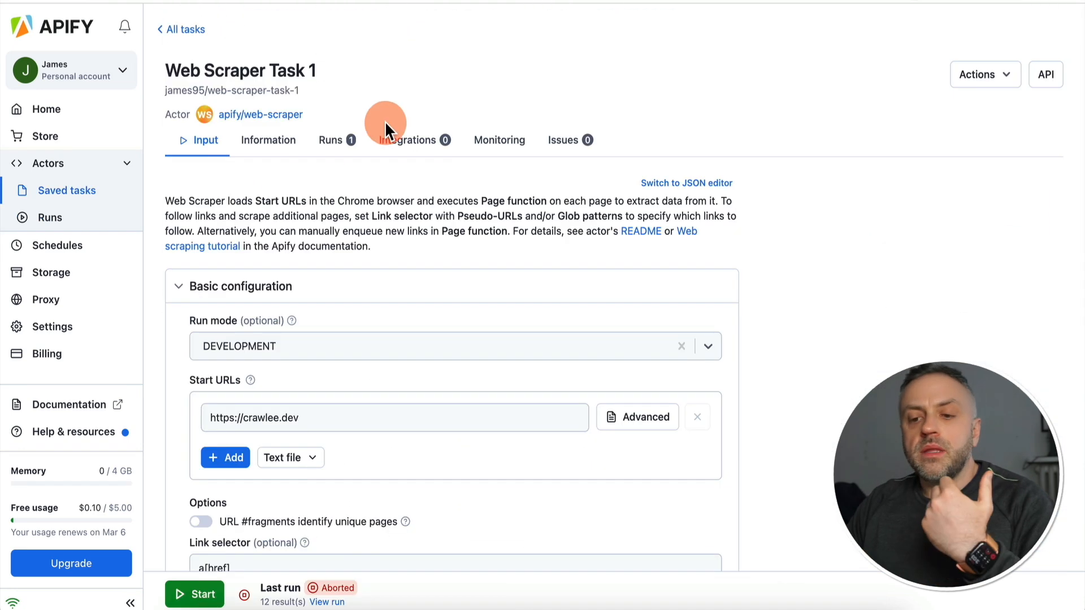
click(350, 149)
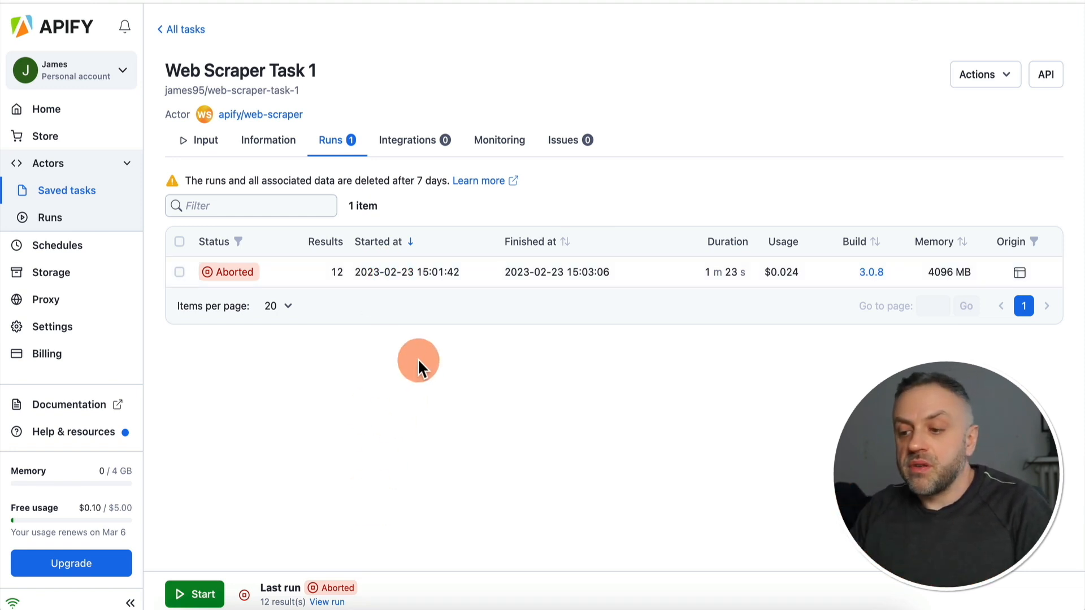
Open the aborted run of Web Scraper Task 1 and review the scraped rows in its output
click(394, 276)
scroll(305, 348, down, 6)
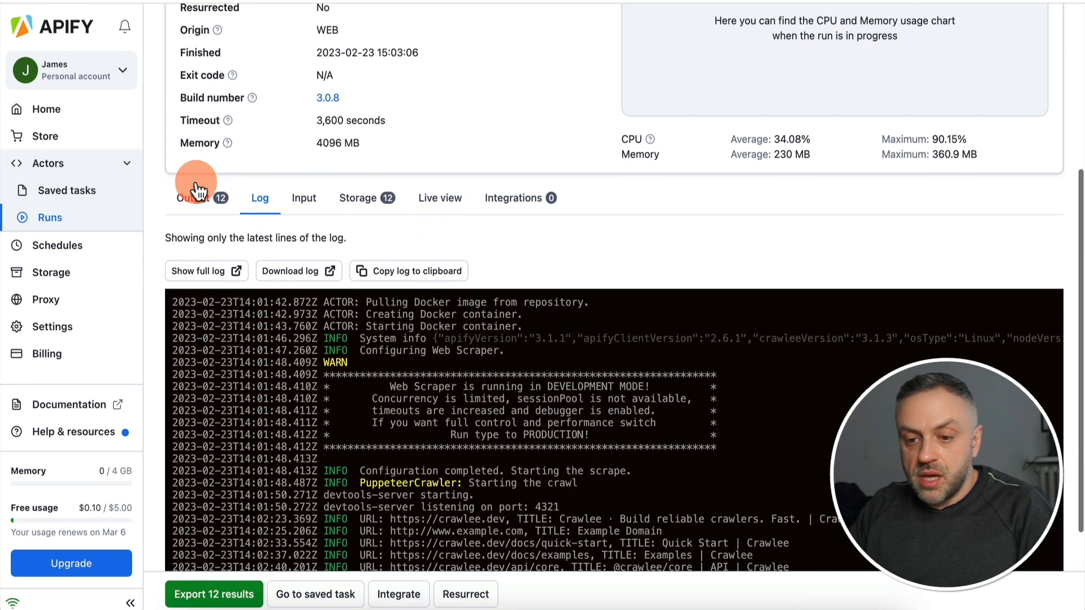
click(197, 181)
scroll(890, 206, down, 1)
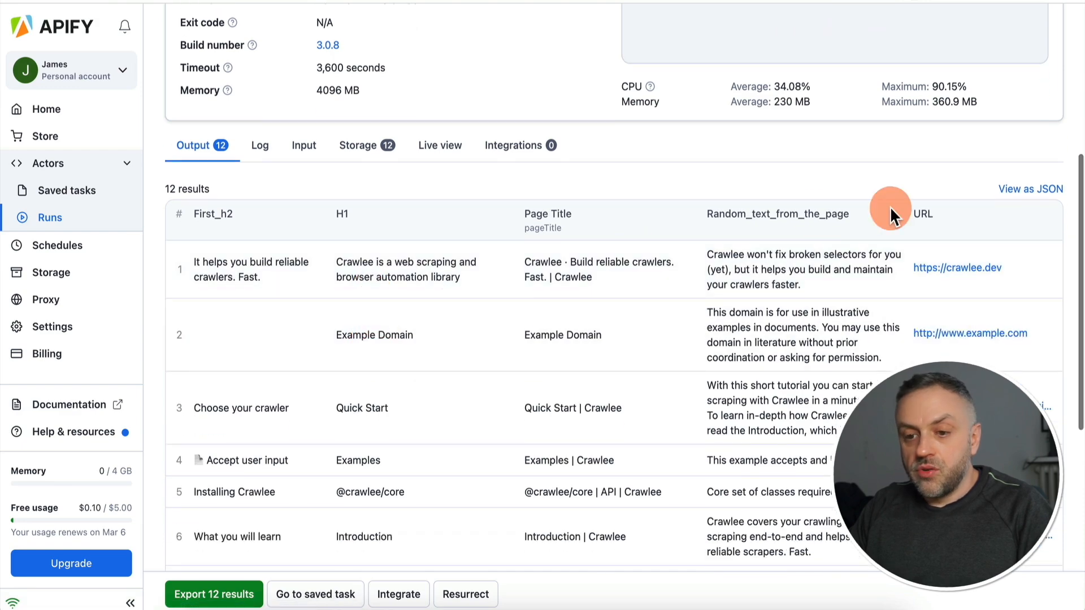
scroll(649, 310, down, 2)
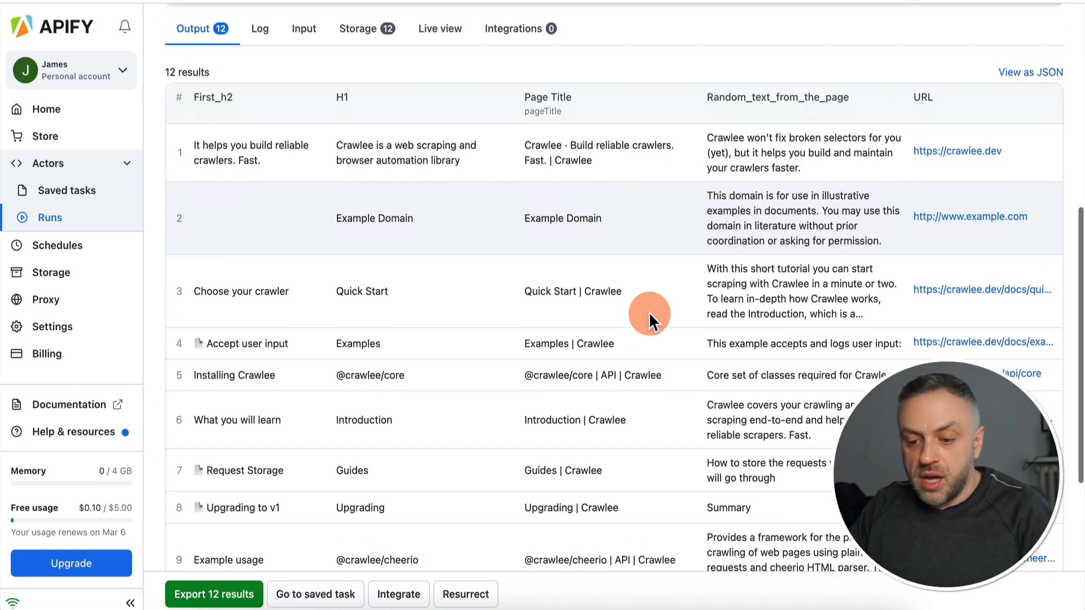
scroll(544, 431, up, 8)
scroll(544, 432, down, 6)
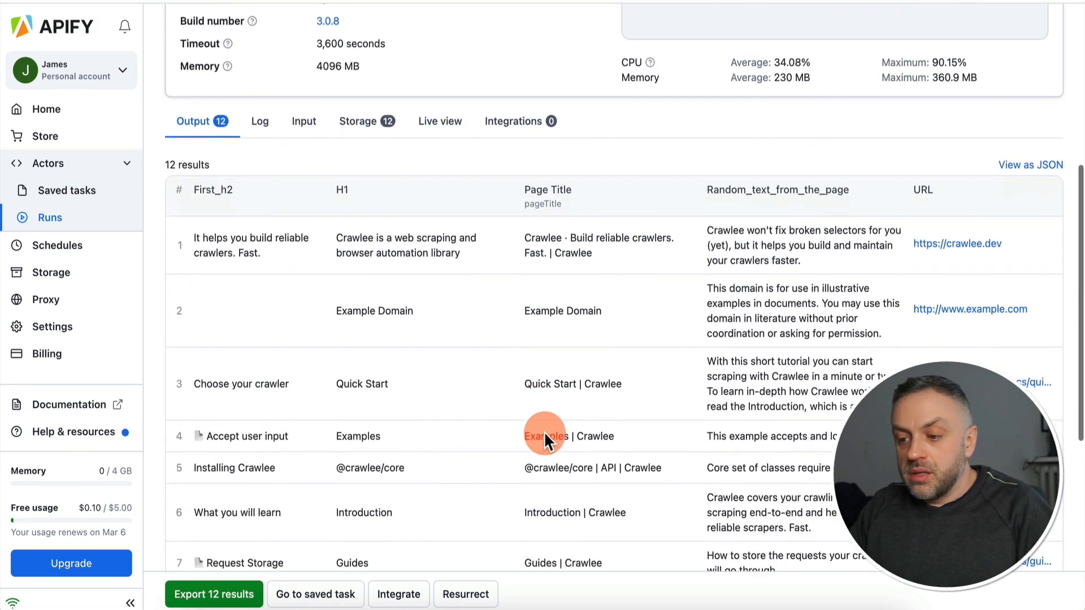
scroll(496, 310, up, 5)
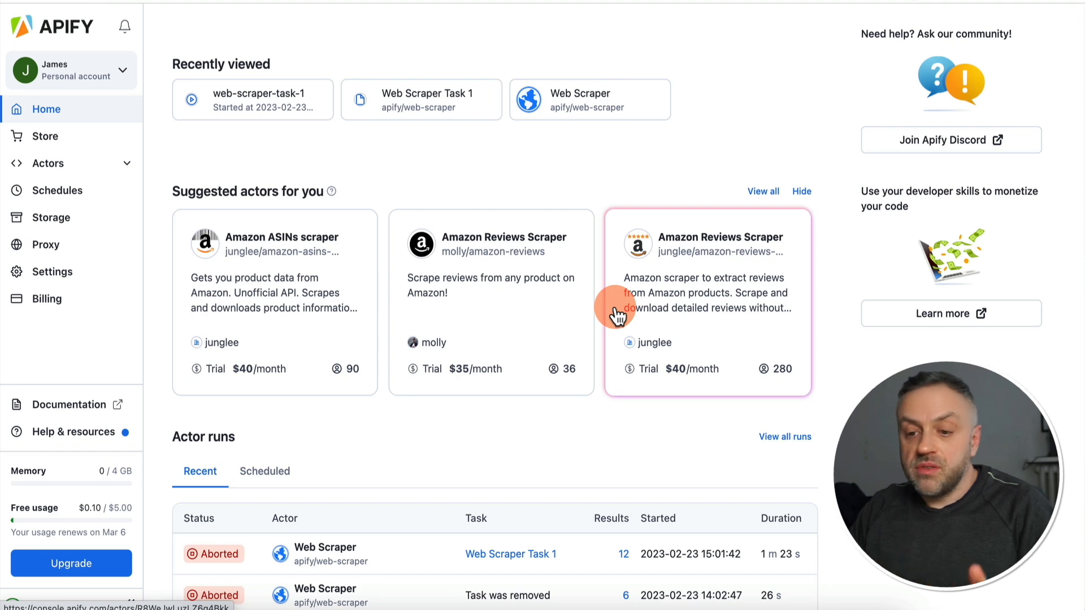
View all actors in the Store and browse the scrapers on offer
click(760, 192)
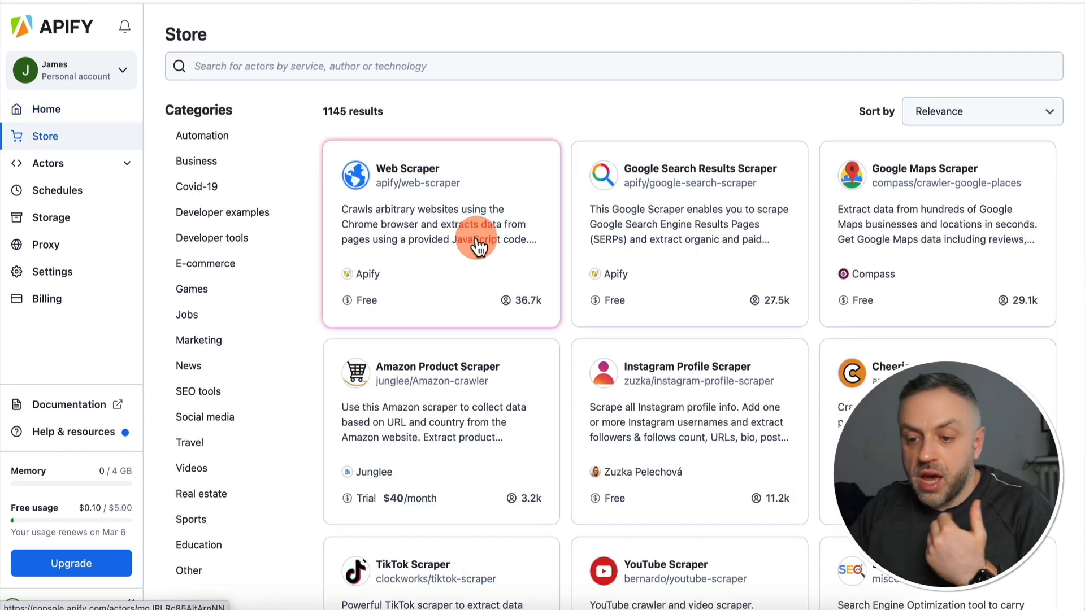
scroll(446, 435, down, 4)
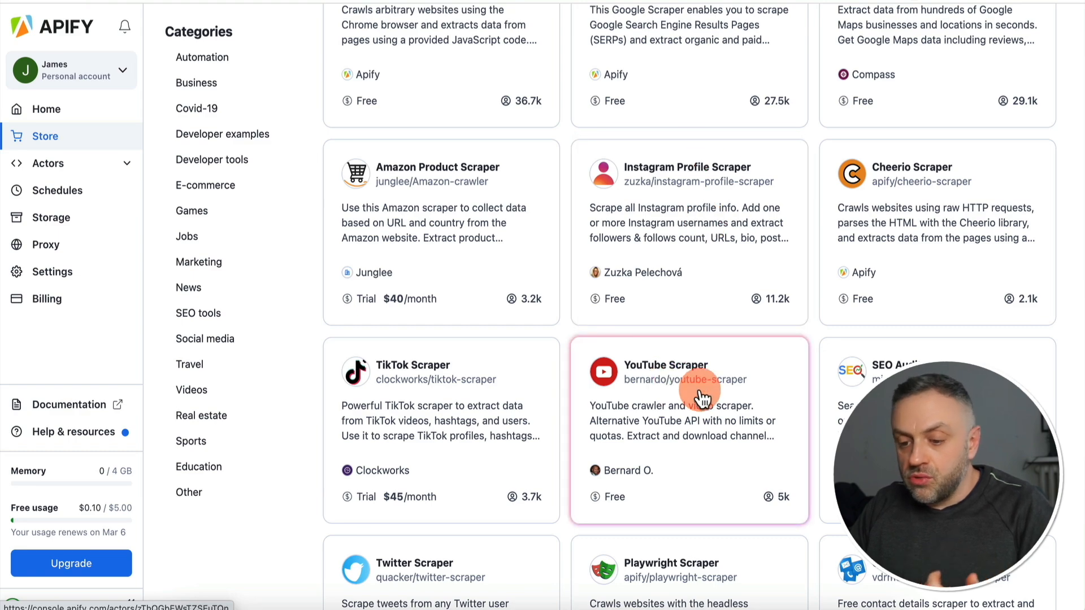
scroll(703, 398, down, 6)
scroll(758, 358, down, 4)
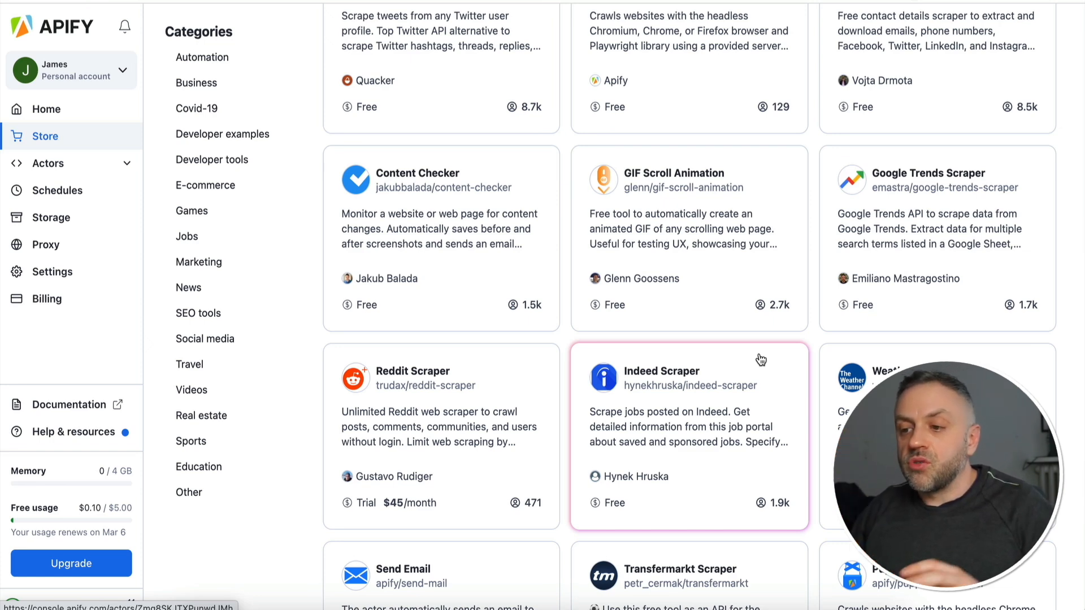
click(554, 173)
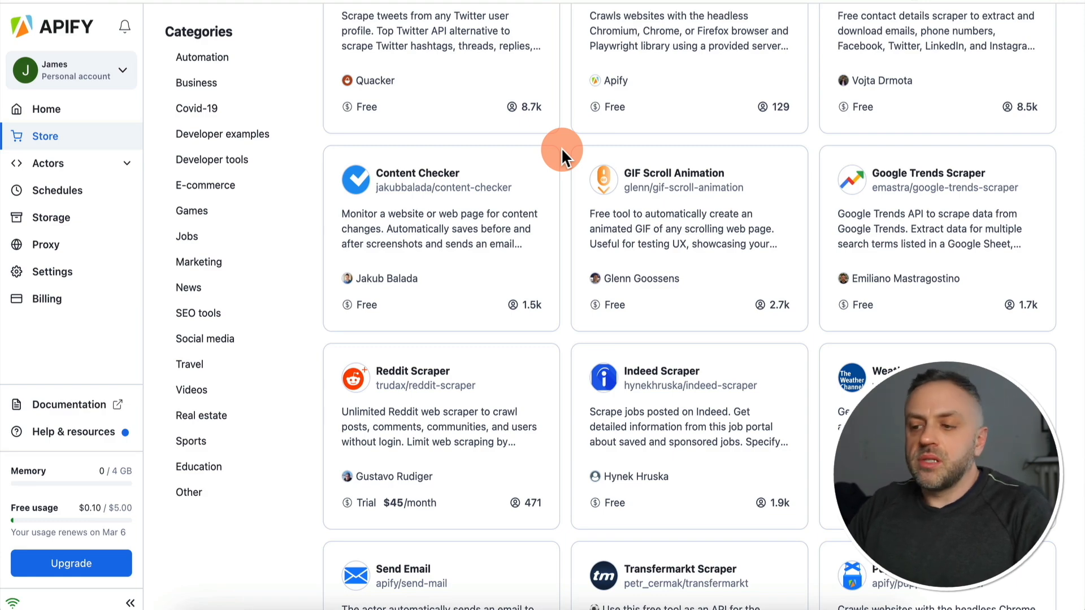
scroll(561, 148, up, 10)
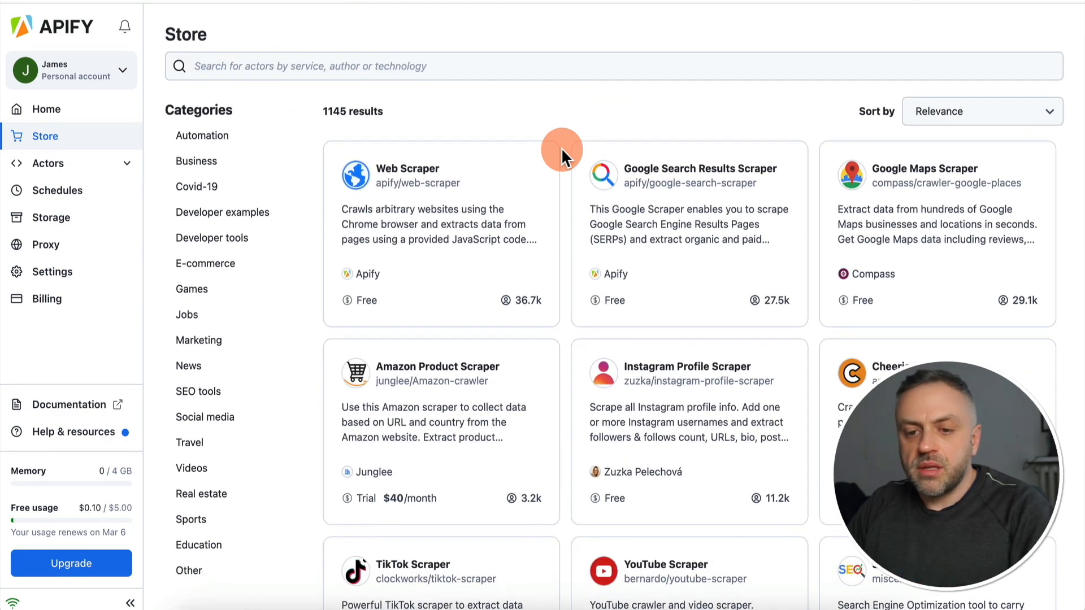
Show the list of all actor runs and examine the API endpoint for getting that list
click(54, 163)
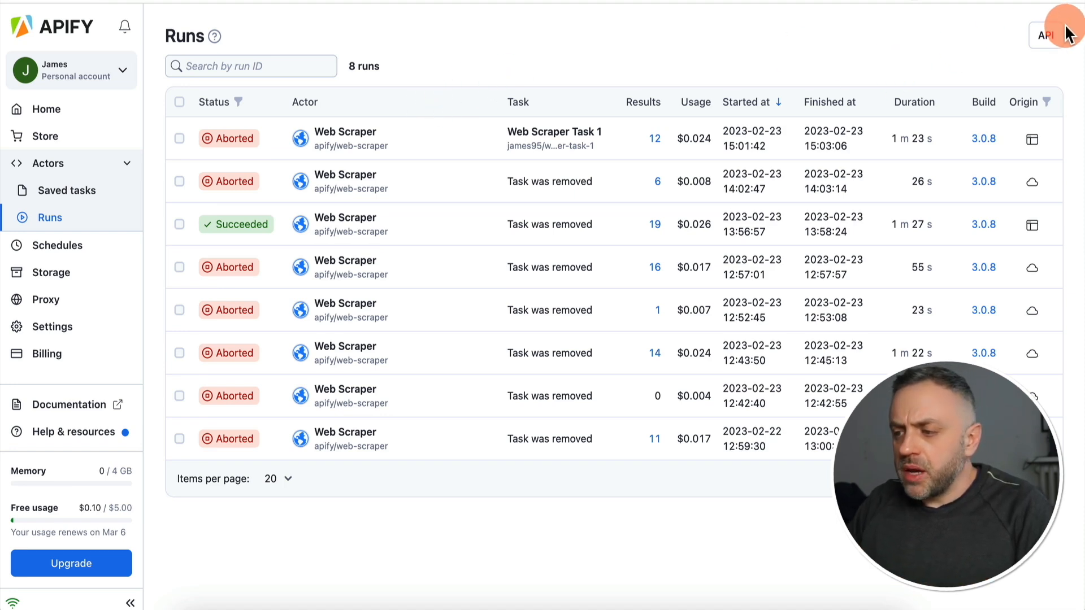
click(1047, 34)
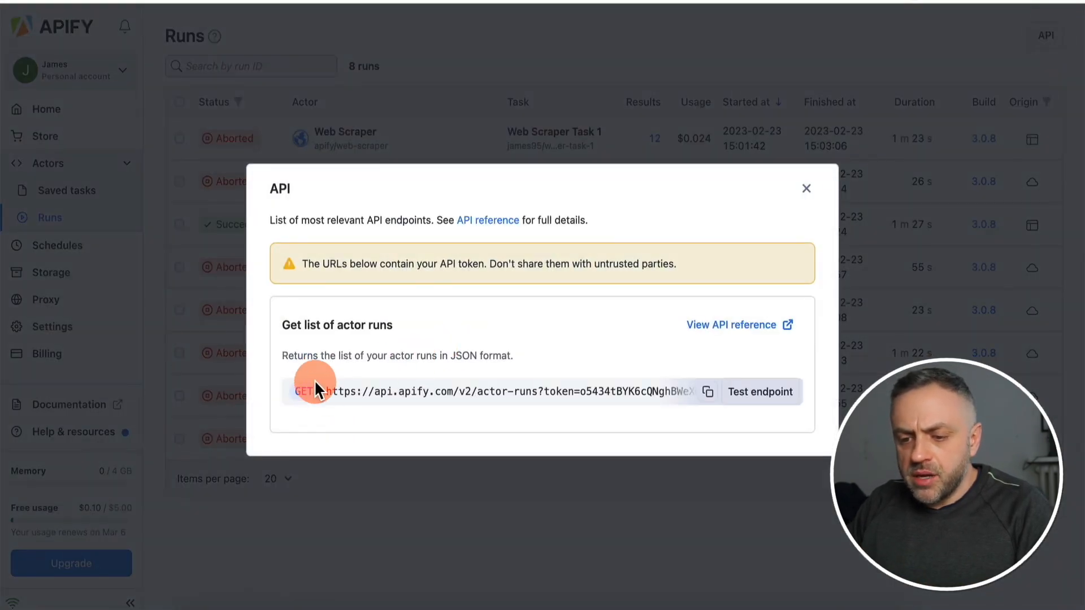
drag(329, 390, 588, 397)
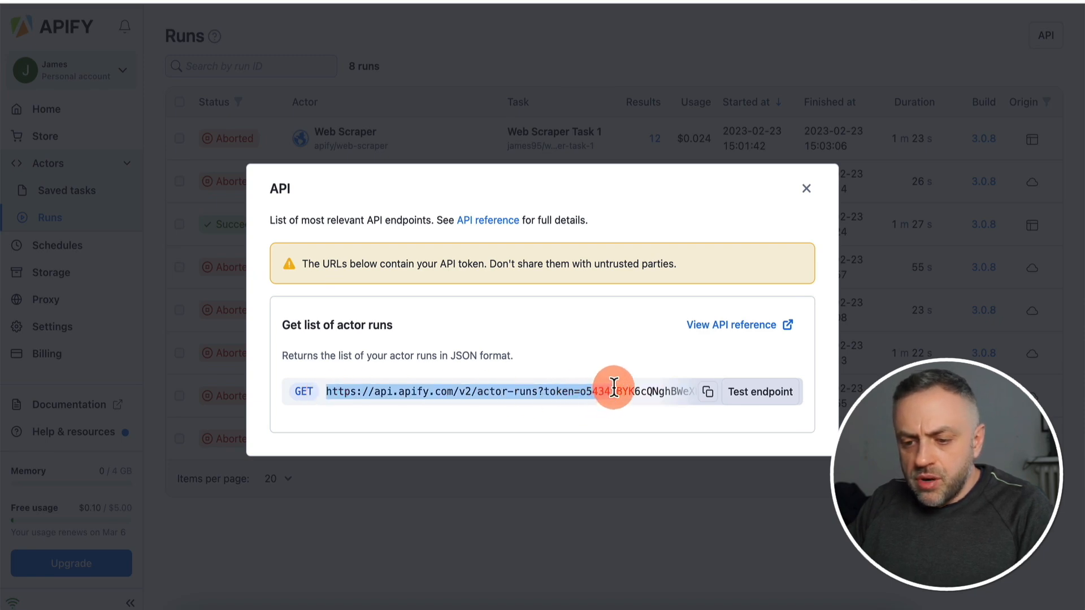
click(435, 326)
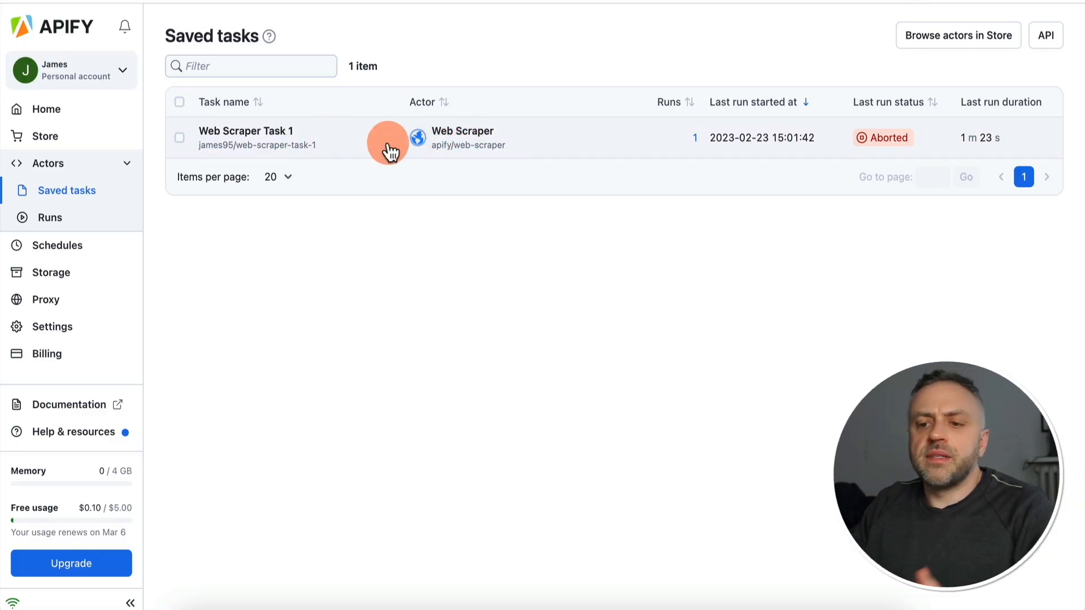
Open the runs of the saved Web Scraper Task 1, review the task's API endpoints and close the endpoint list
click(316, 143)
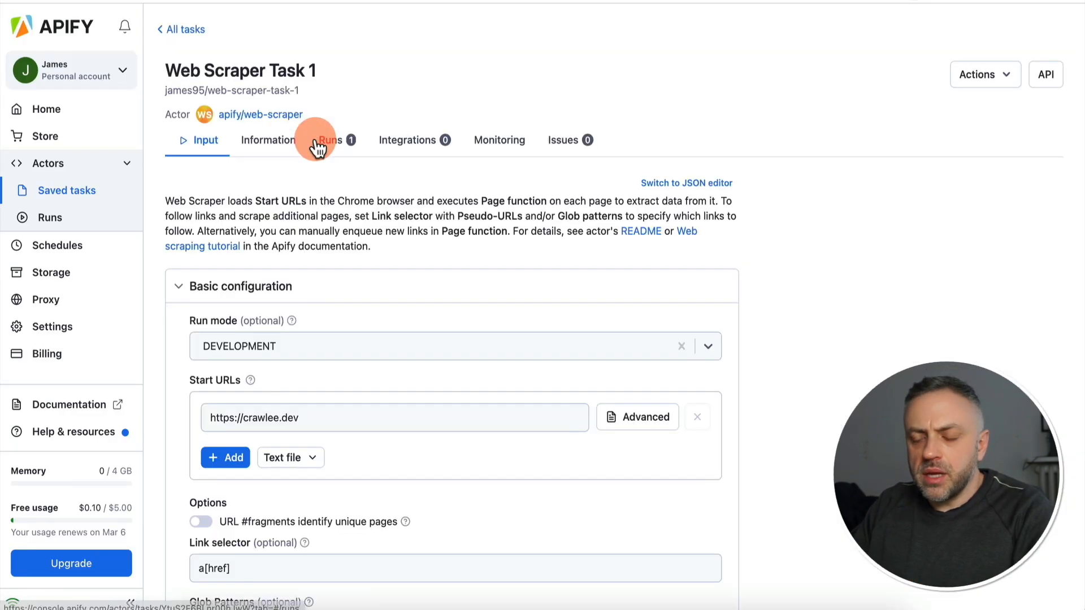
click(335, 148)
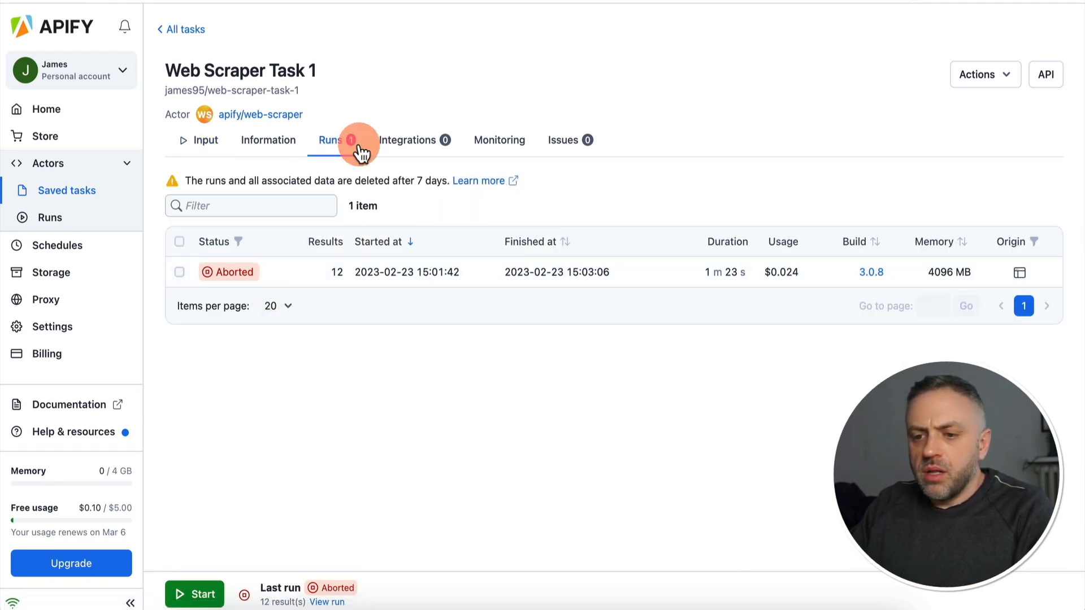
click(1046, 79)
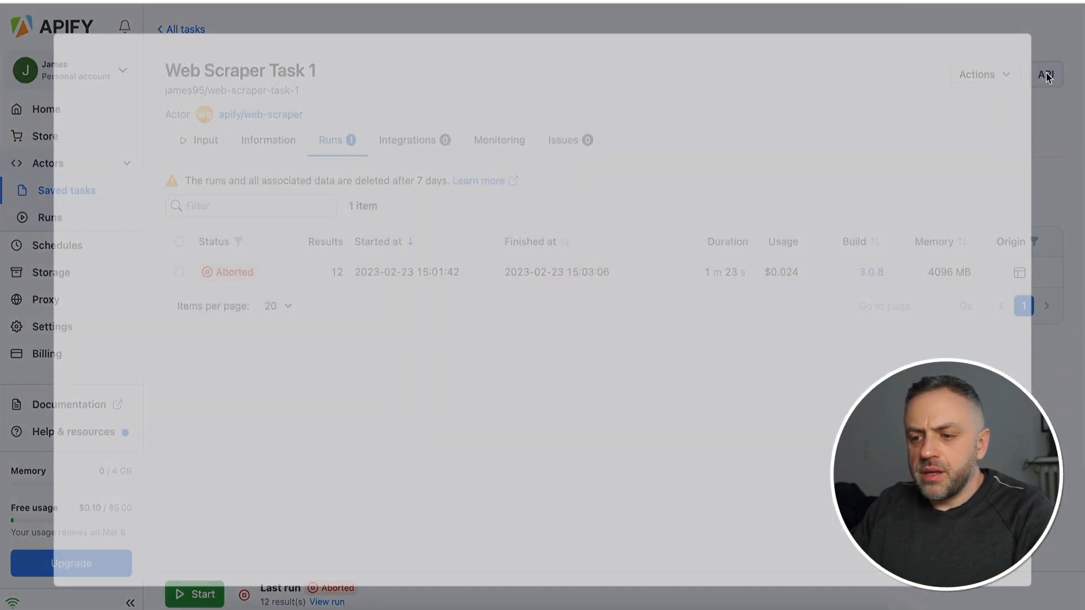
scroll(522, 215, down, 10)
scroll(521, 212, down, 5)
scroll(520, 214, up, 20)
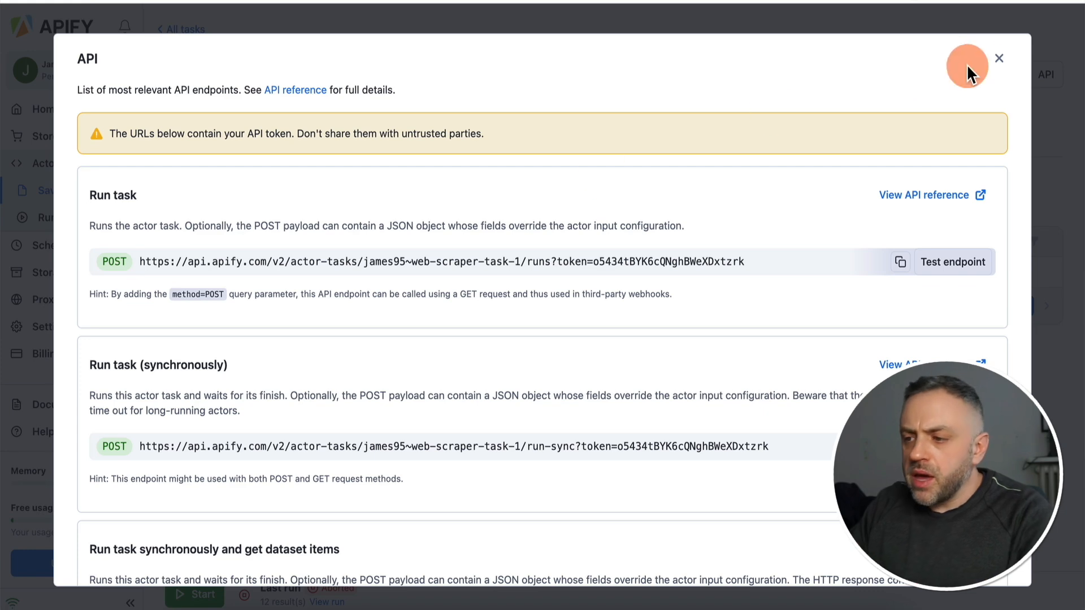
click(998, 59)
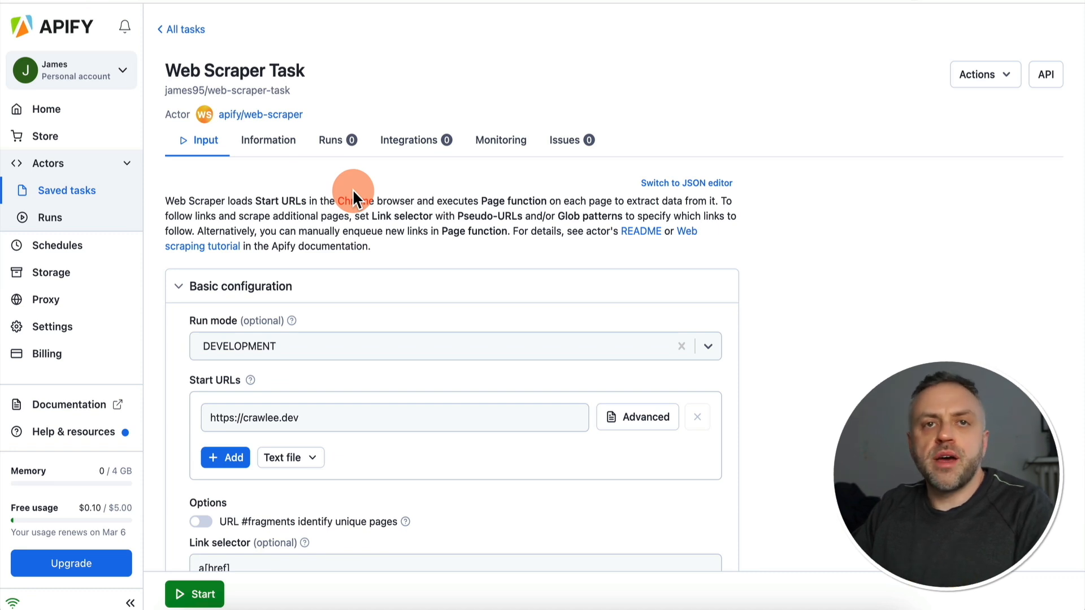
Review the API endpoints of the new Web Scraper Task, from Run task to Get list of task webhooks, and close the list
click(201, 598)
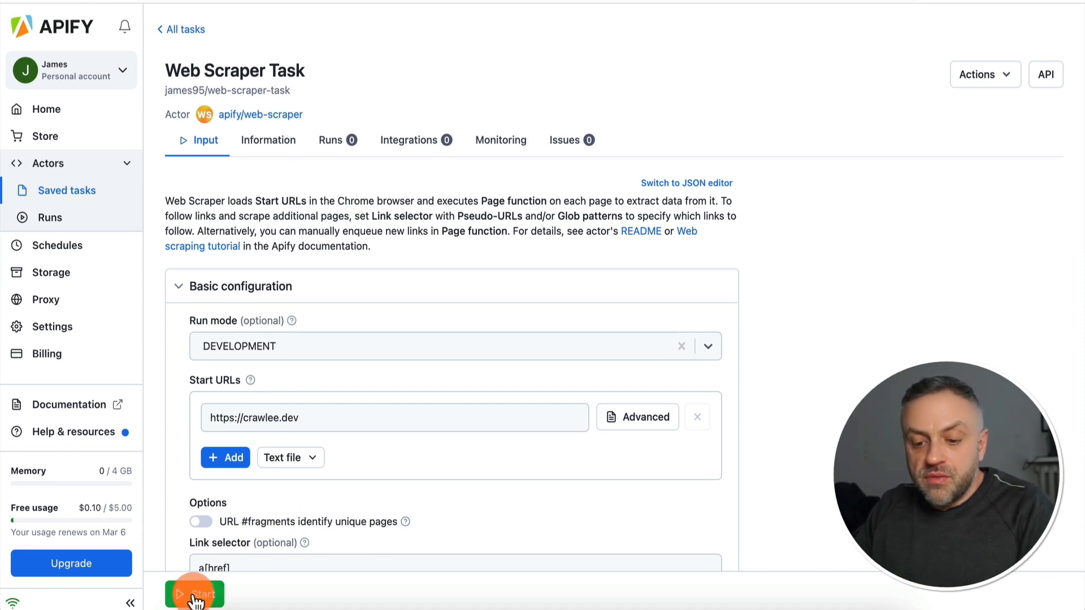
click(1046, 74)
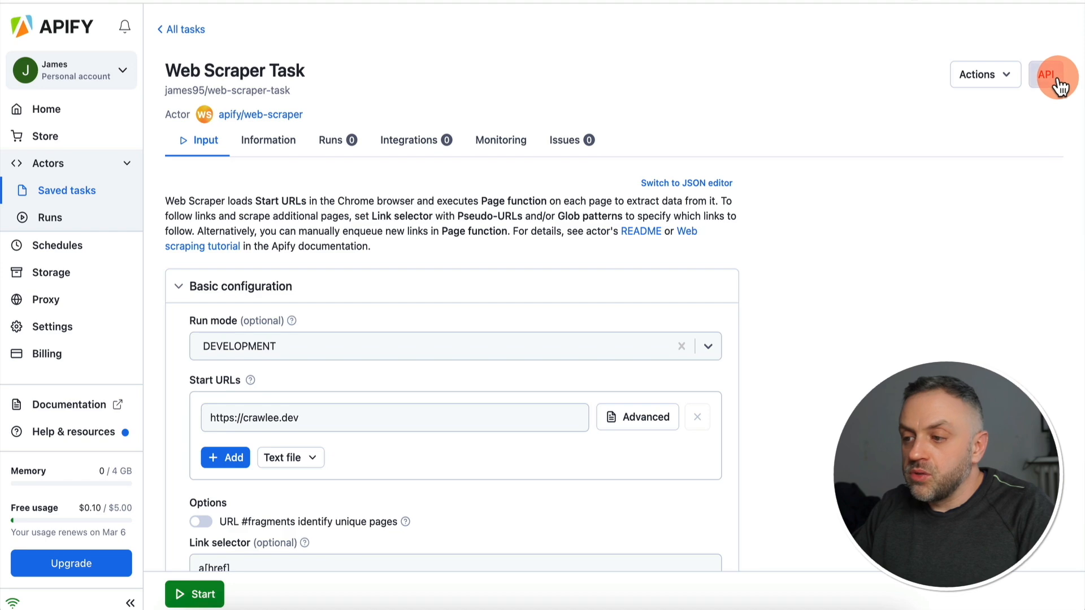
scroll(272, 291, down, 3)
scroll(273, 288, up, 3)
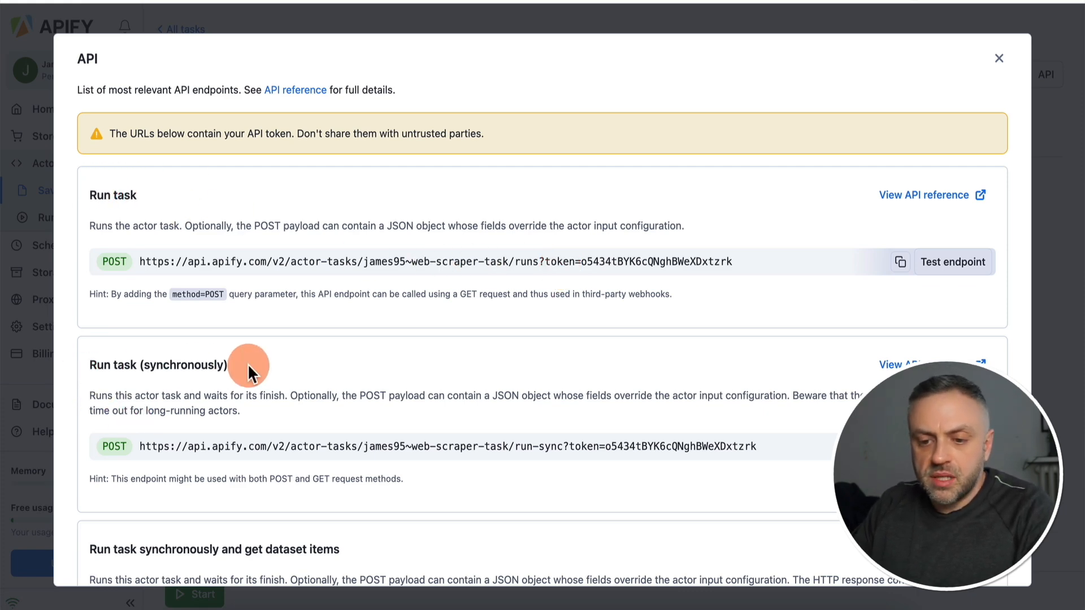
scroll(247, 363, down, 10)
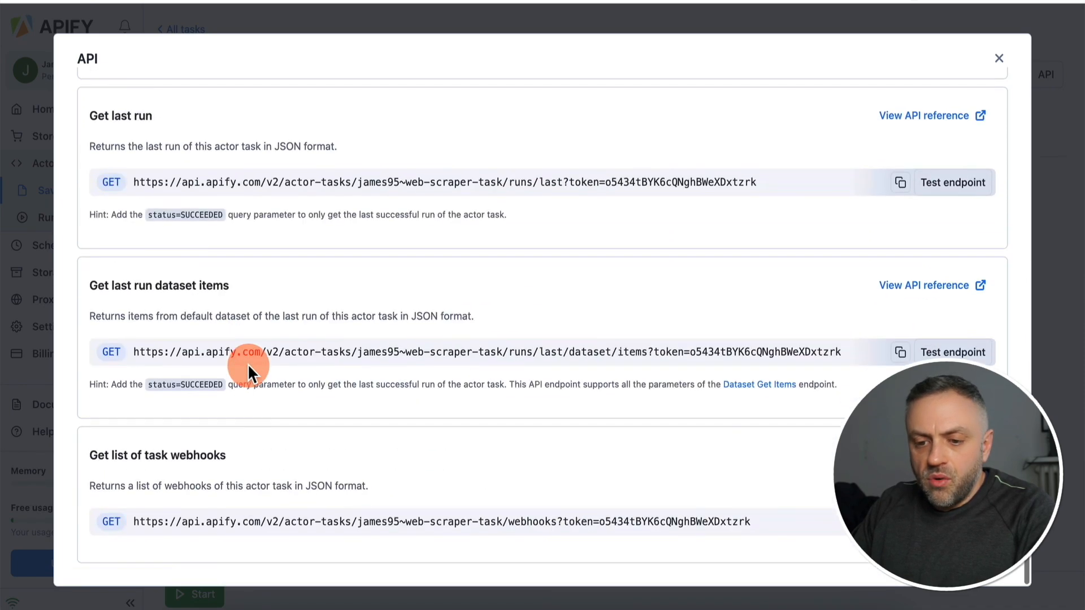
scroll(248, 364, up, 10)
click(999, 59)
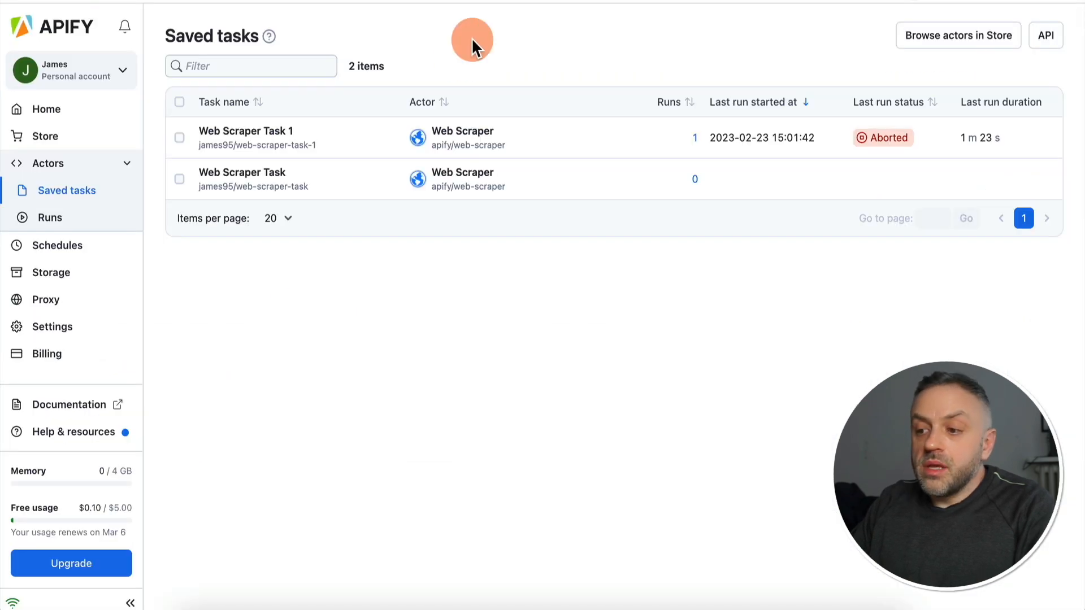
Open the aborted run of Web Scraper Task 1 and review its API endpoints, including Get dataset items
click(281, 139)
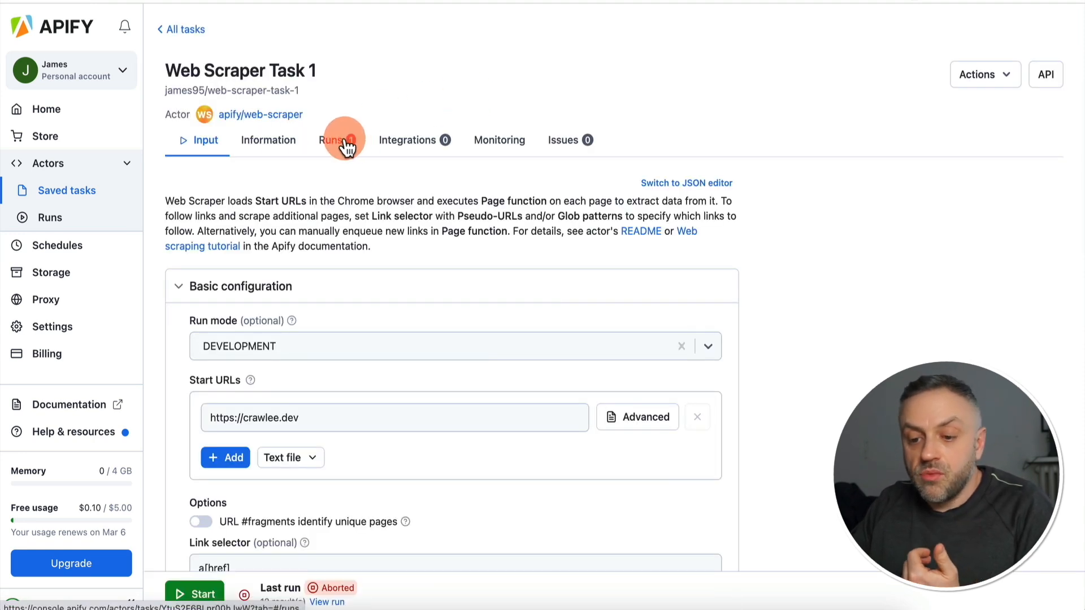
click(345, 141)
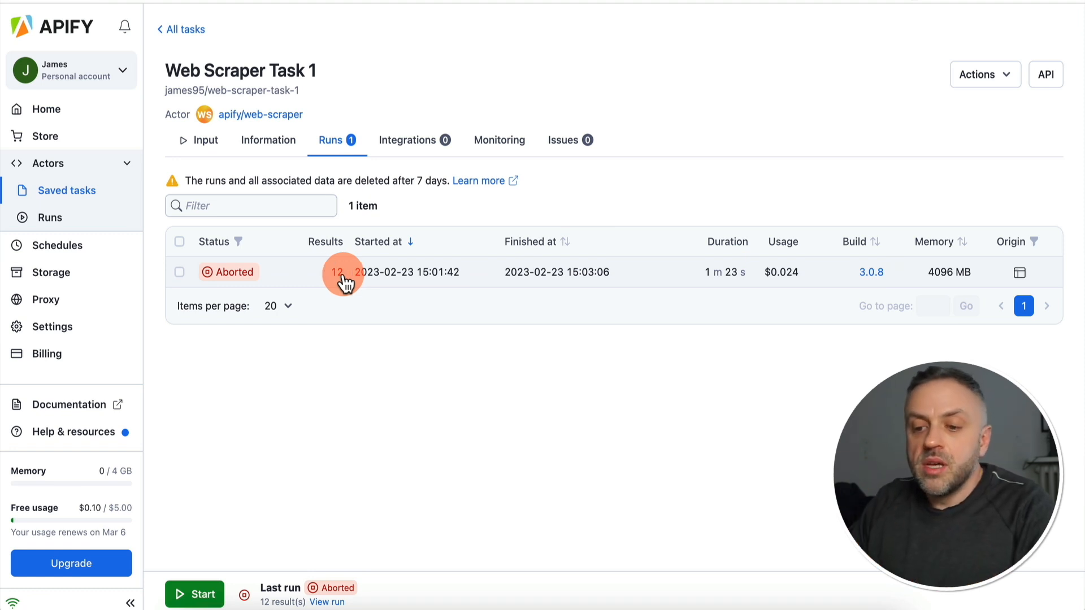
click(312, 274)
click(1050, 71)
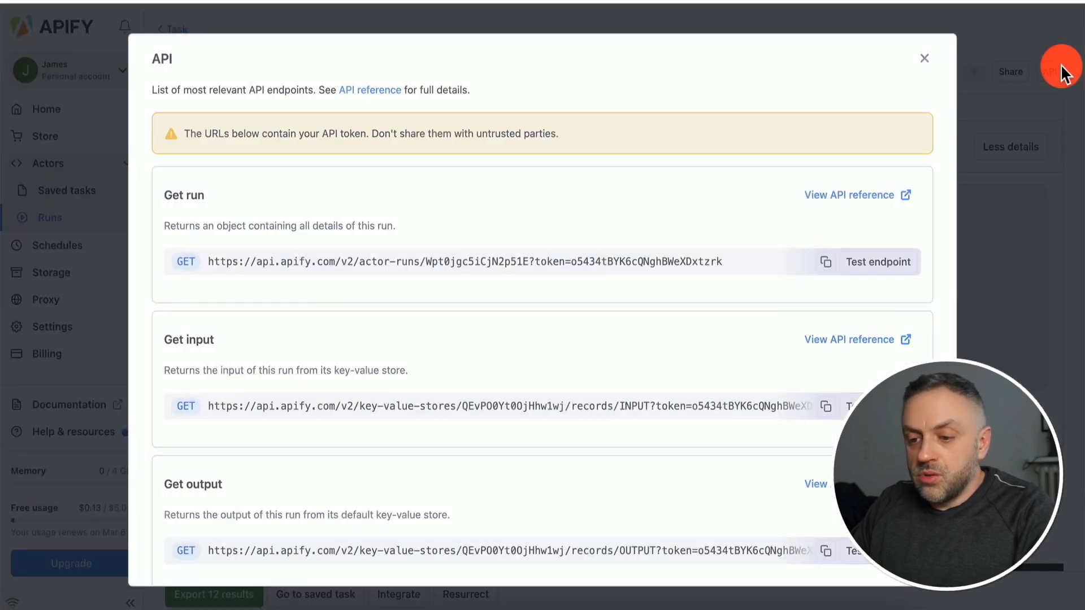
scroll(546, 332, down, 8)
scroll(547, 331, down, 1)
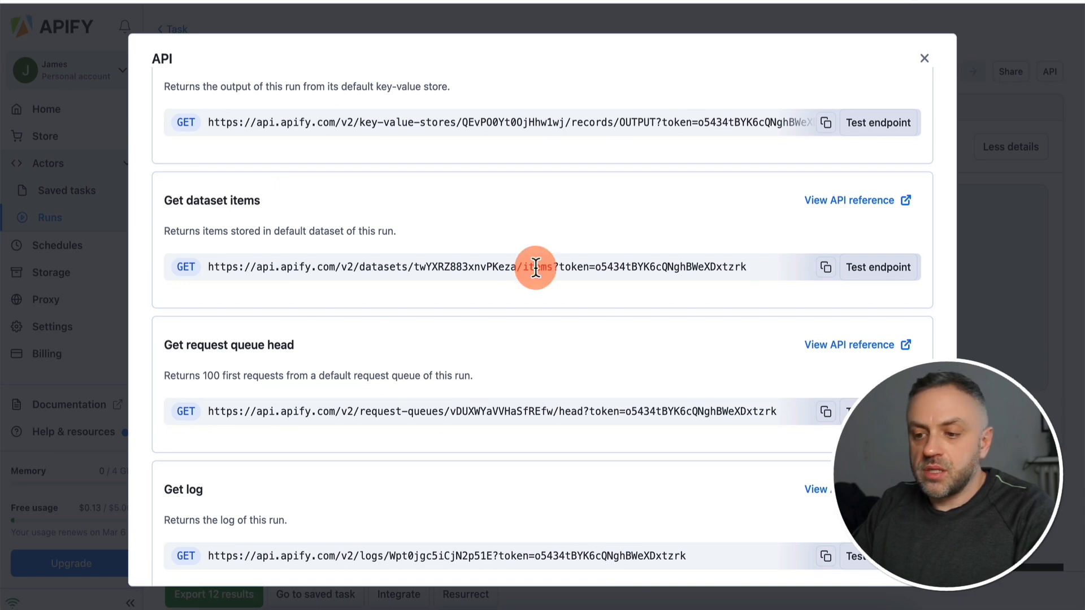
click(1017, 238)
Show the run's output and look over the scraped page titles and URLs
scroll(508, 362, down, 5)
scroll(479, 372, down, 3)
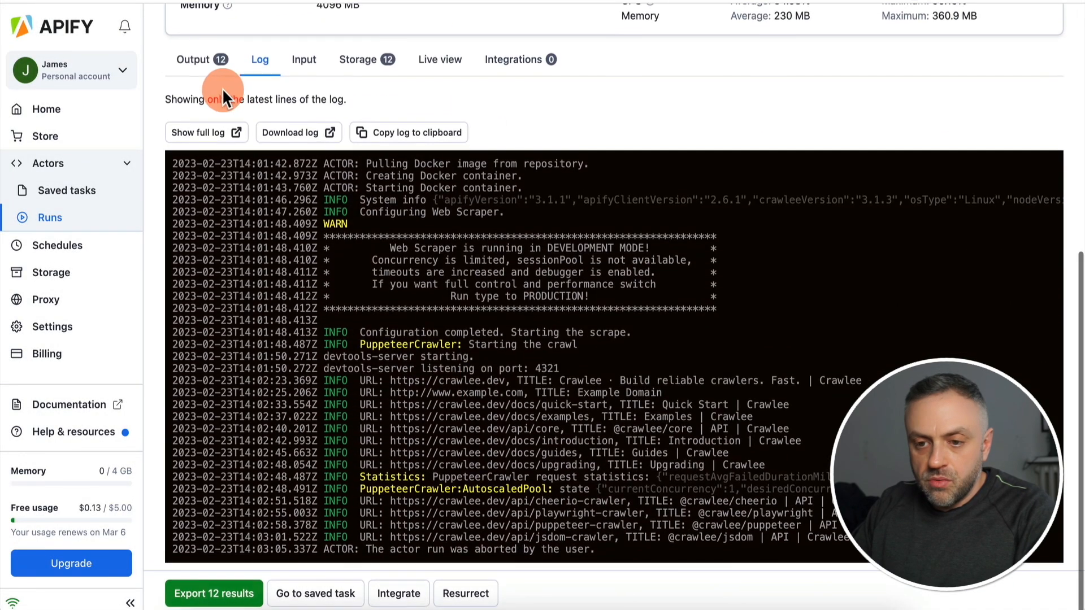
click(203, 59)
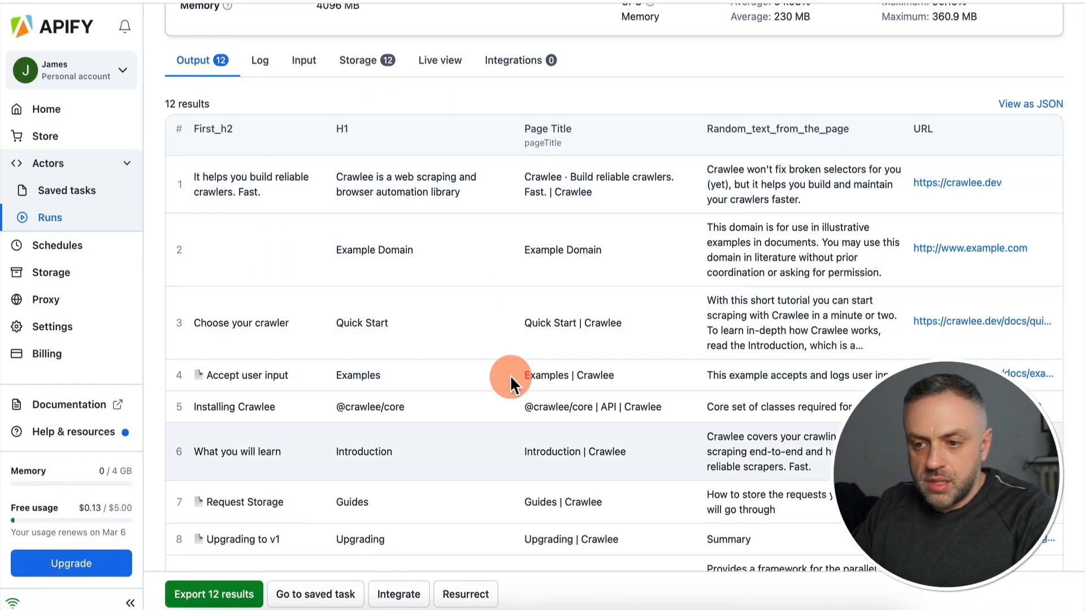
scroll(453, 343, up, 1)
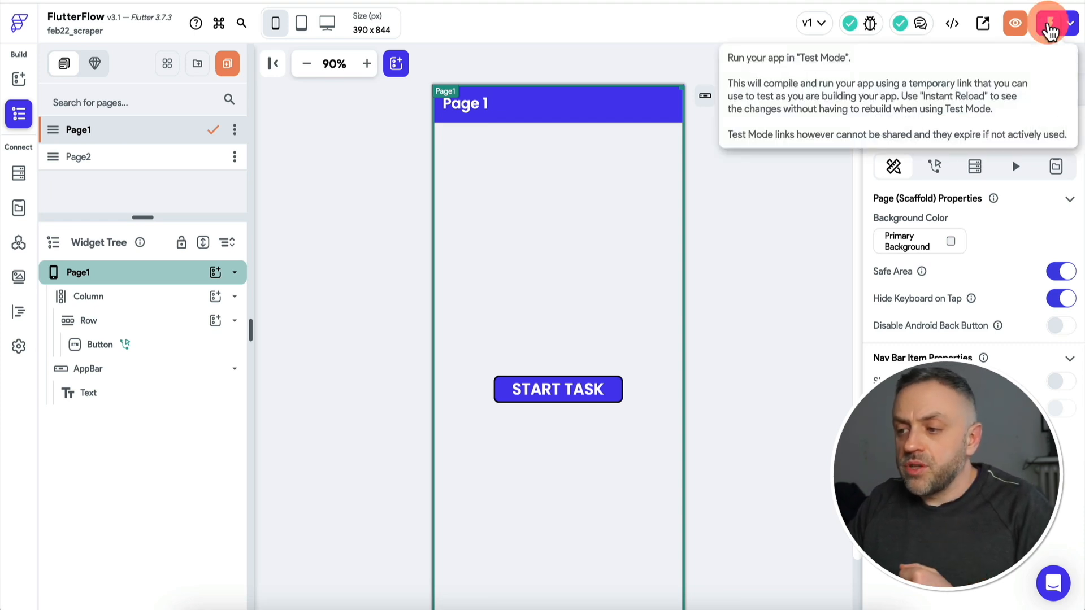
Switch to FlutterFlow, run the feb22_scraper app in Test Mode and start the scraping task from Page 1
click(1049, 25)
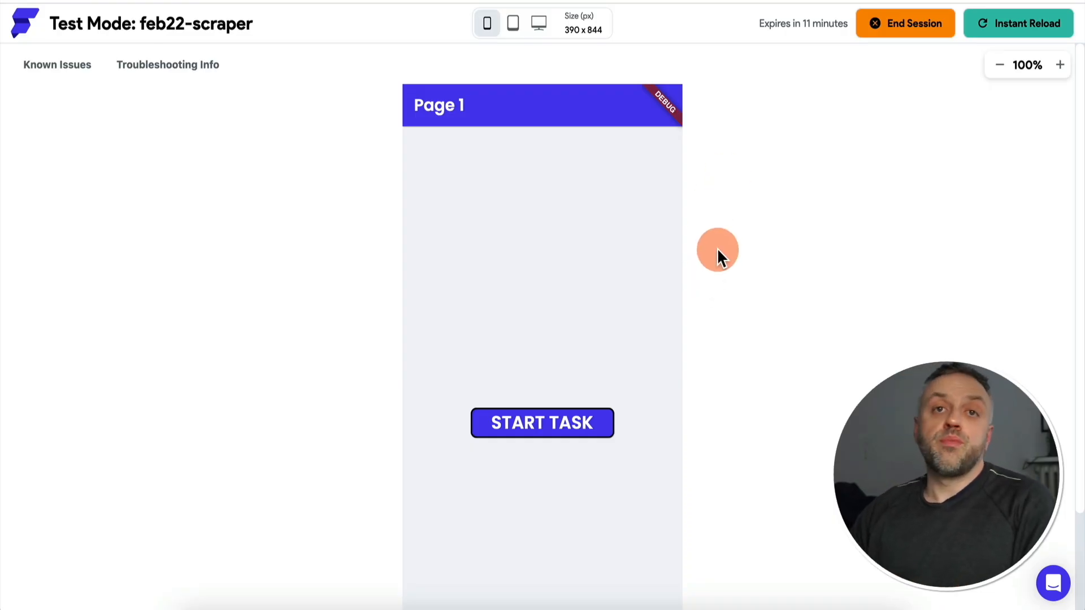
click(532, 423)
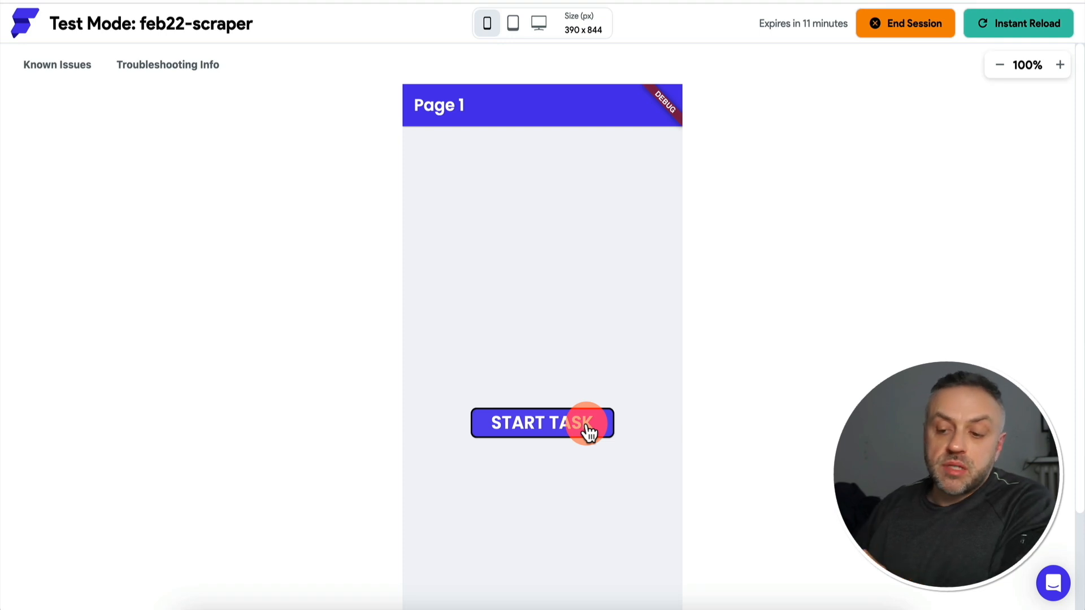
click(552, 427)
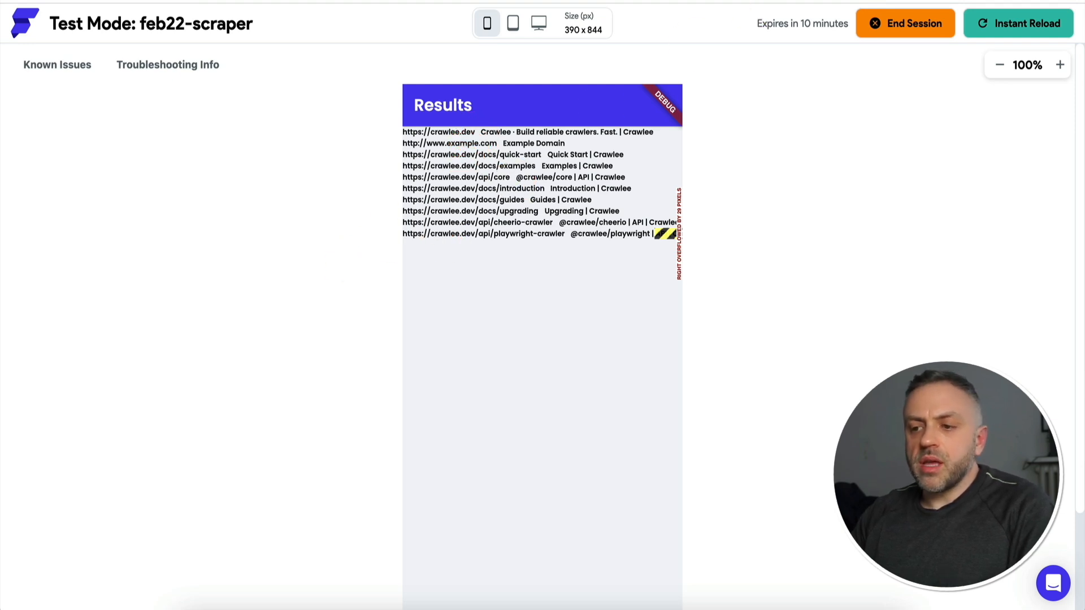
Switch to Apify, return to the saved tasks and open the running run of Web Scraper Task
click(791, 1)
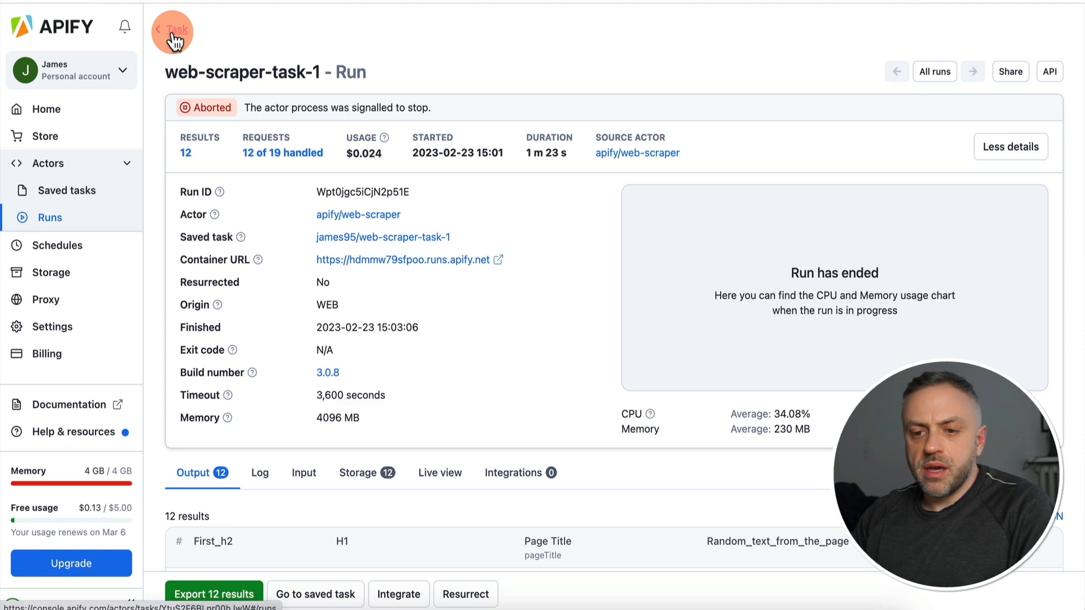
click(173, 31)
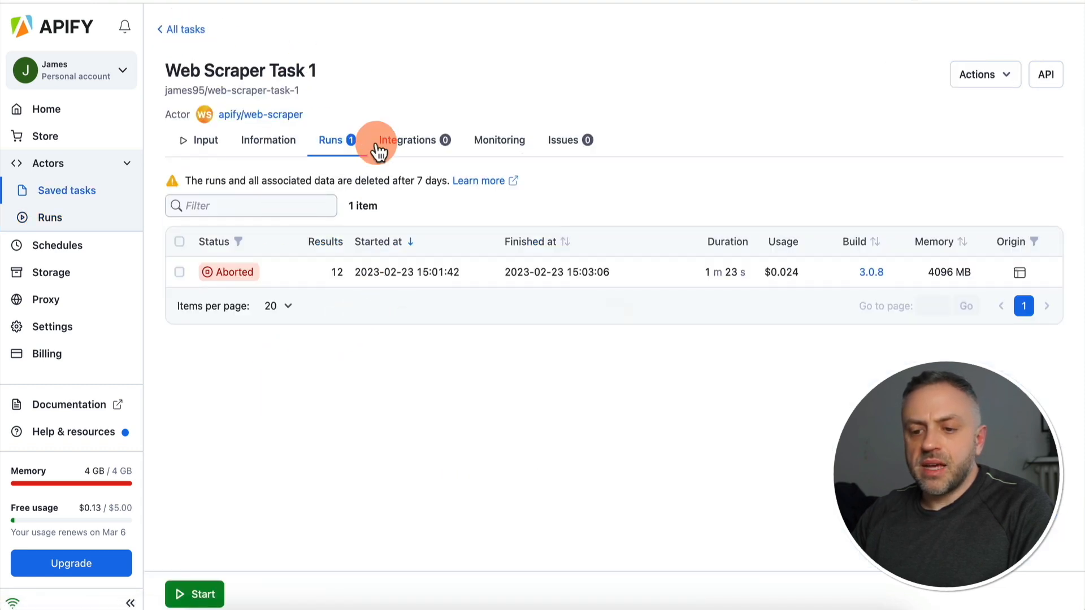
click(188, 32)
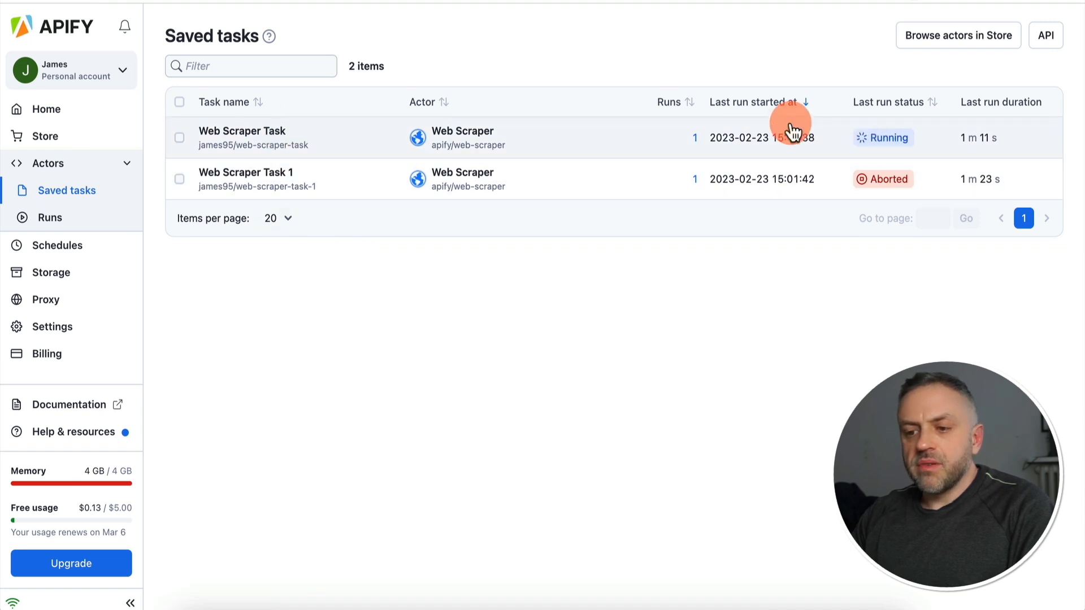
click(695, 138)
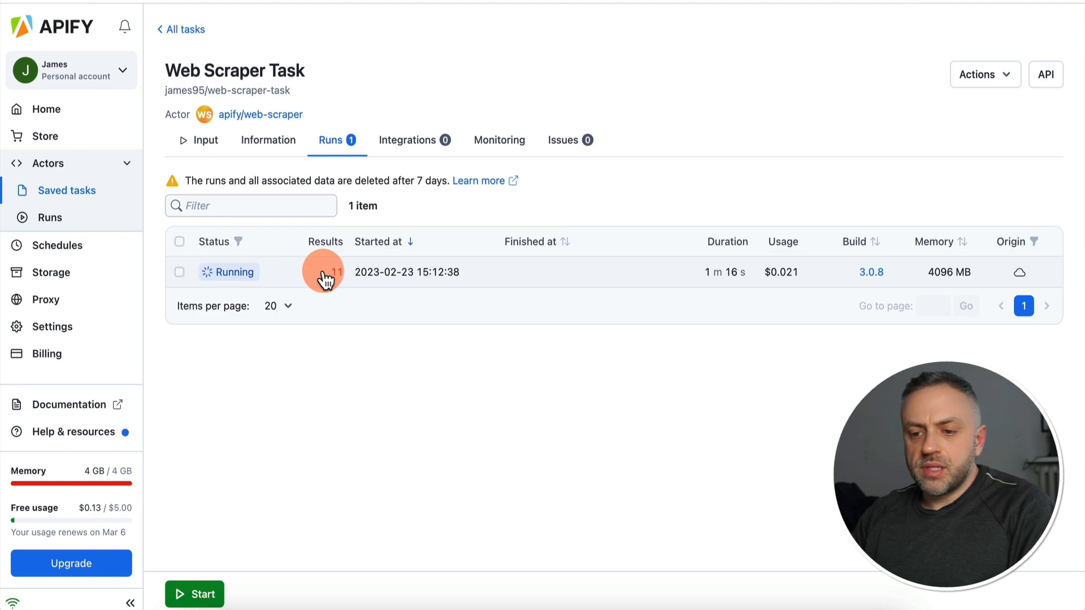
click(311, 277)
Look through the run's scraped output rows and compare them with the Results page of the FlutterFlow test app
scroll(239, 322, down, 1)
scroll(226, 305, down, 3)
click(198, 283)
scroll(387, 232, down, 3)
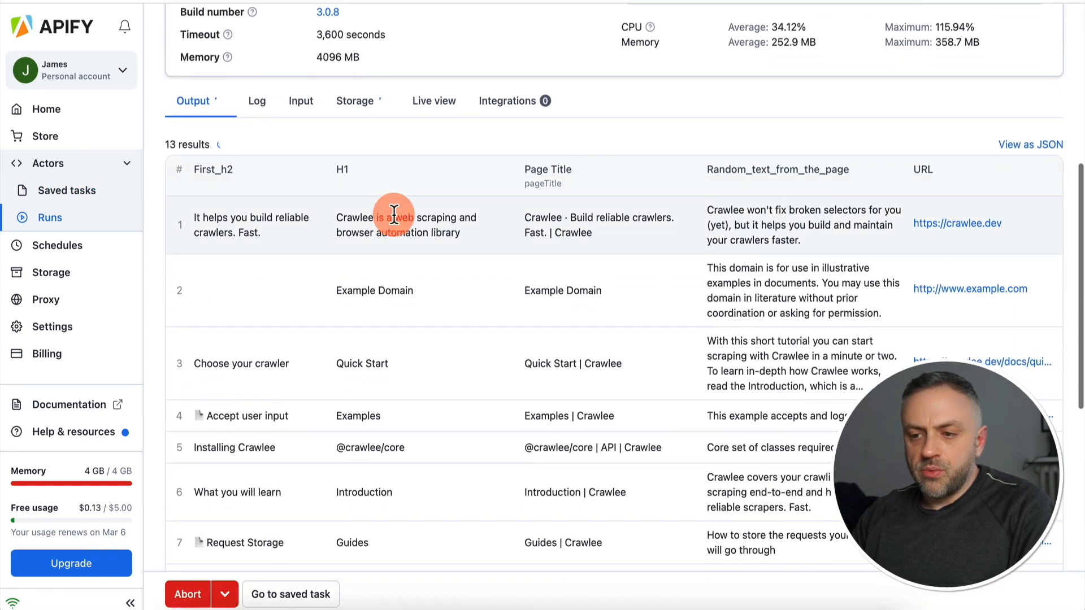
scroll(375, 339, down, 9)
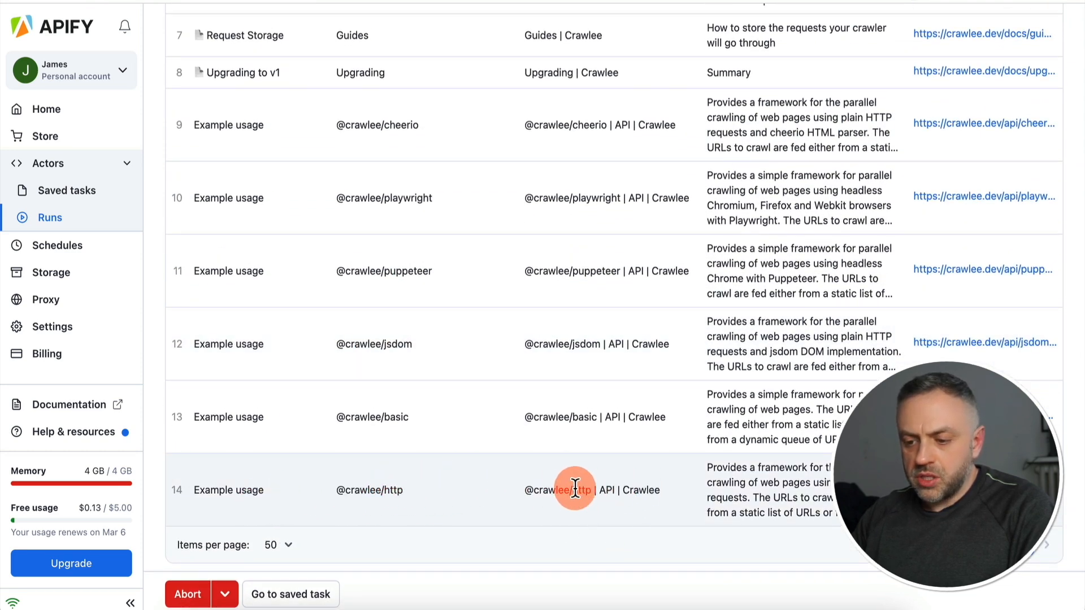
scroll(707, 470, down, 2)
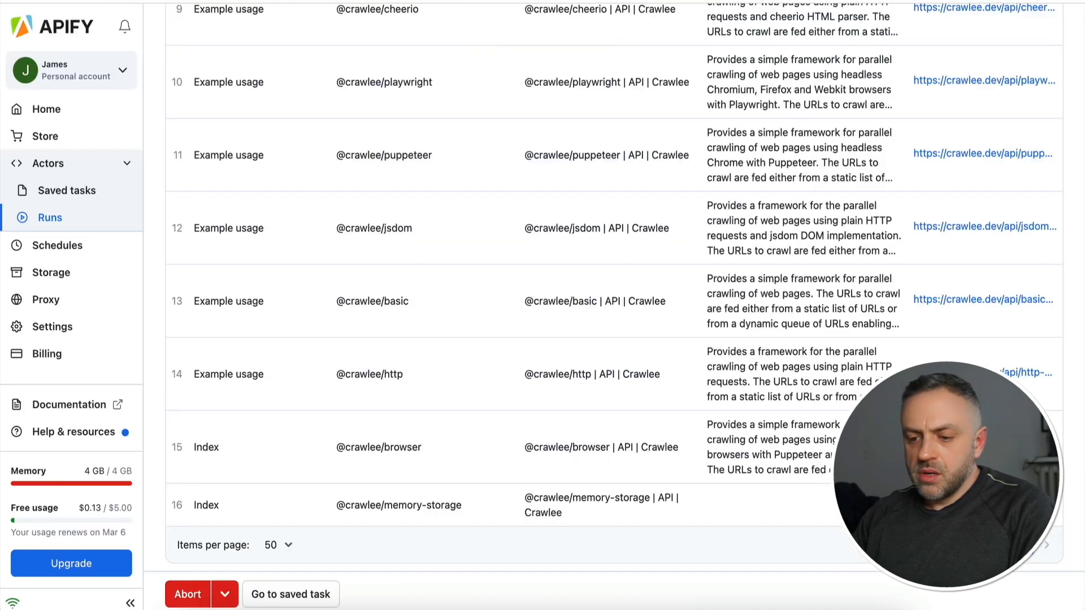
scroll(513, 300, down, 5)
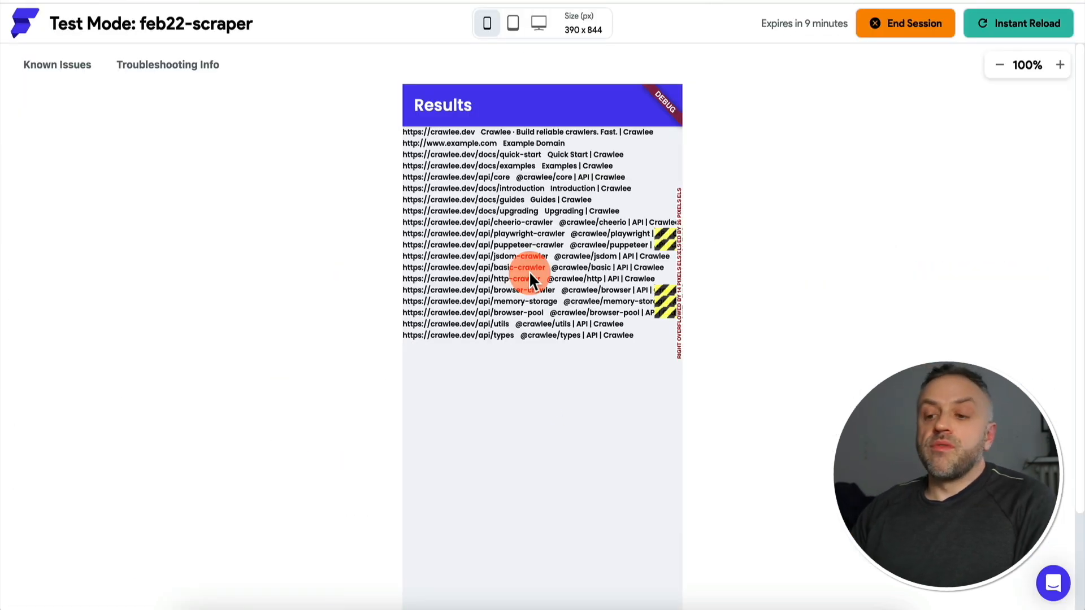
click(553, 200)
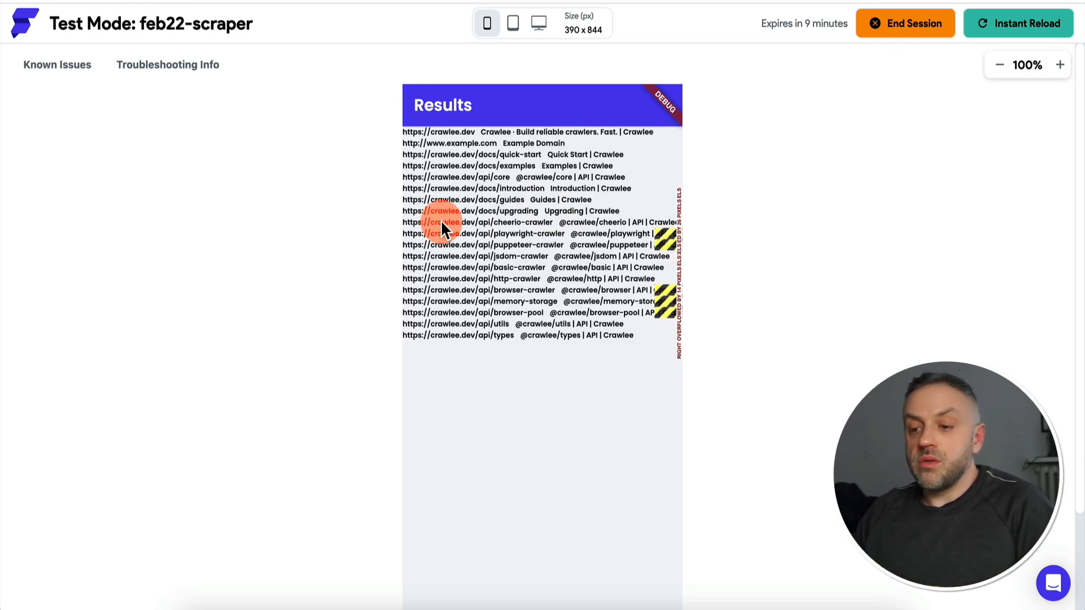
click(483, 441)
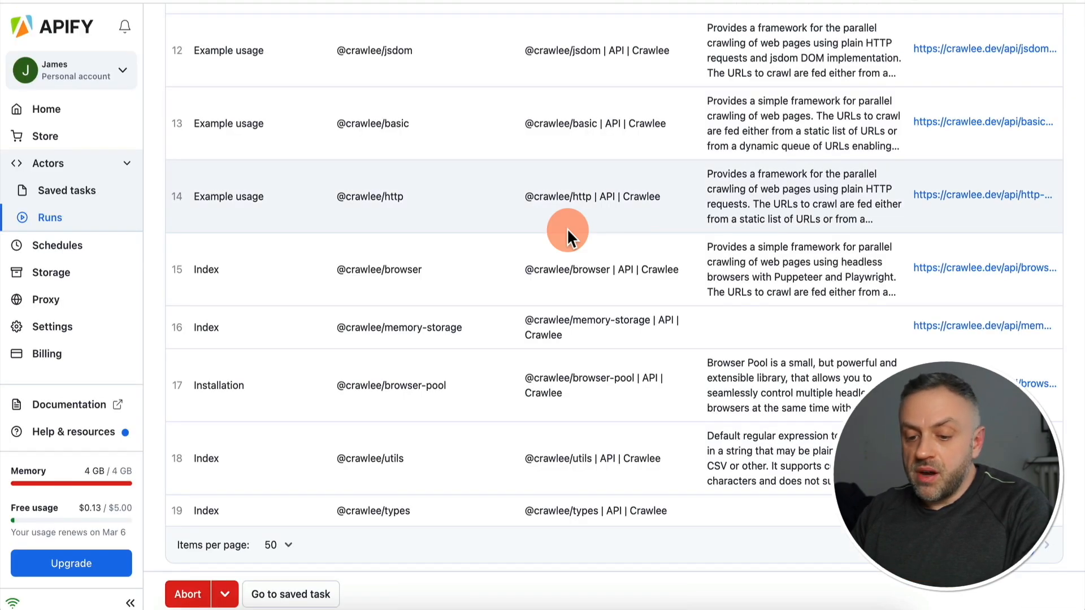
Review the API endpoints of the Web Scraper Task run in Apify, highlight the Abort run URL and close the list
scroll(567, 229, up, 15)
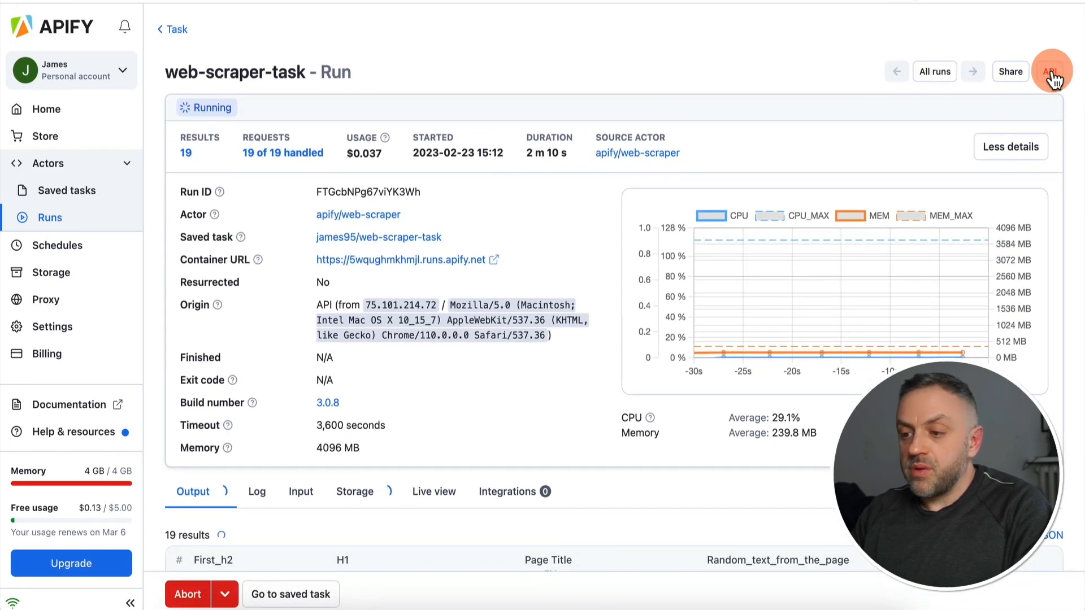
click(1050, 73)
scroll(513, 320, down, 10)
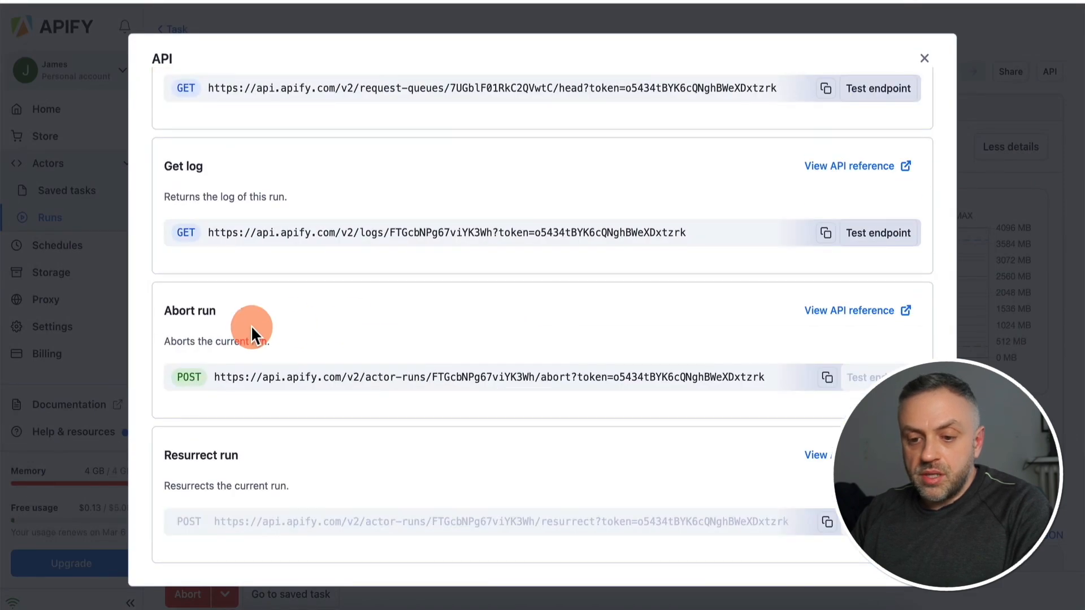
drag(214, 376, 769, 386)
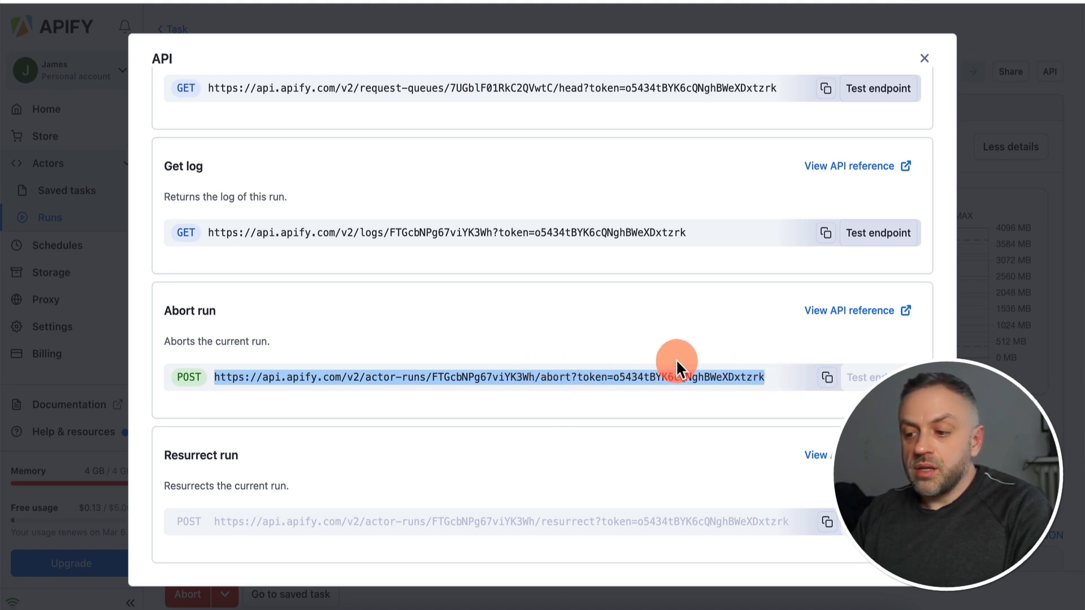
click(1046, 262)
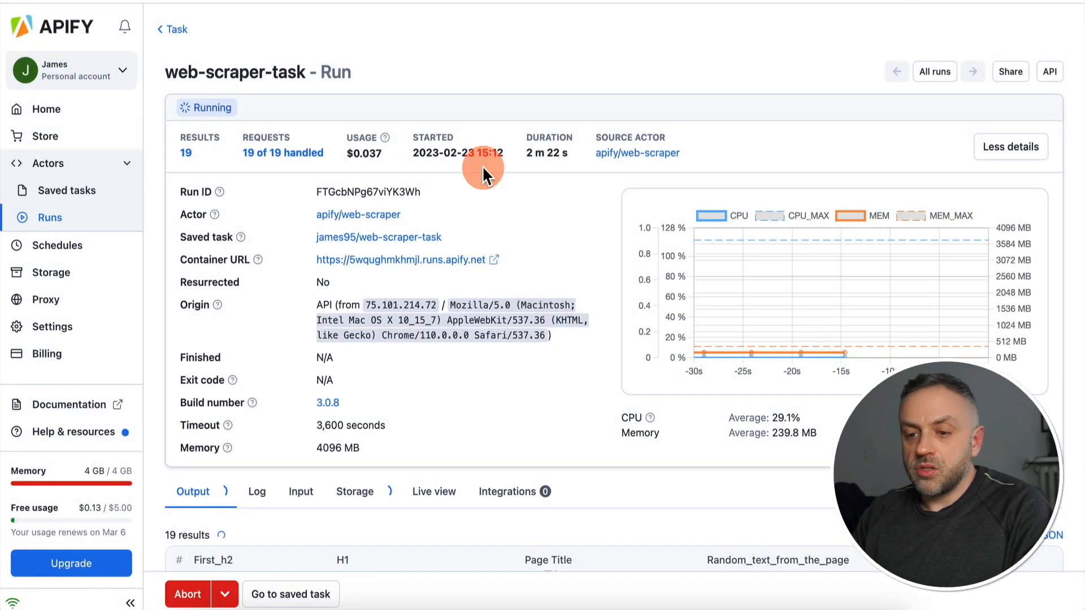
click(183, 592)
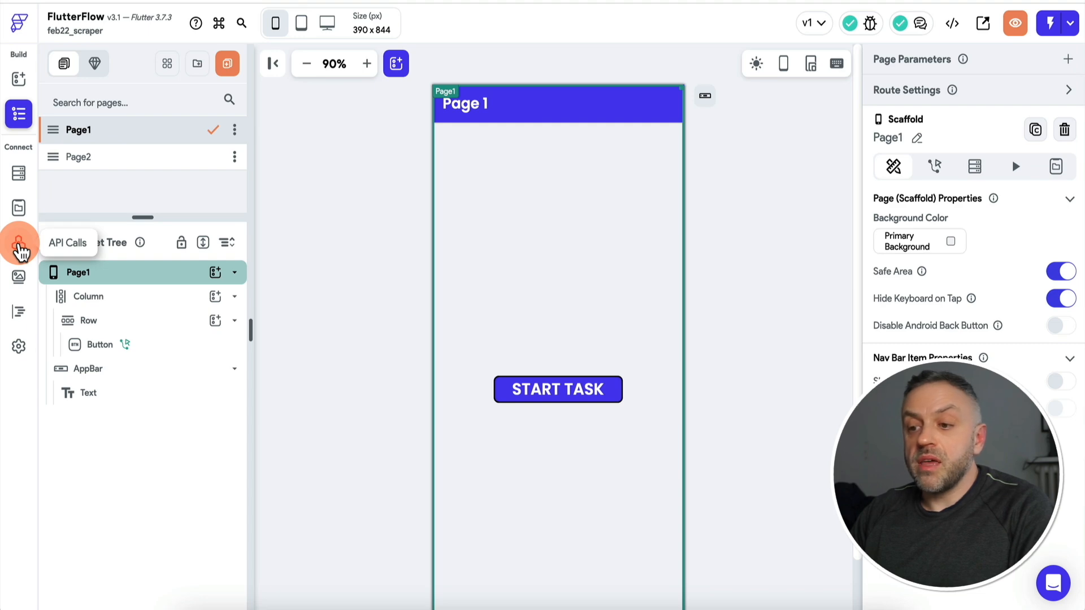
Switch to FlutterFlow and review the definitions of the StartTask and GetDataTask API calls
click(20, 246)
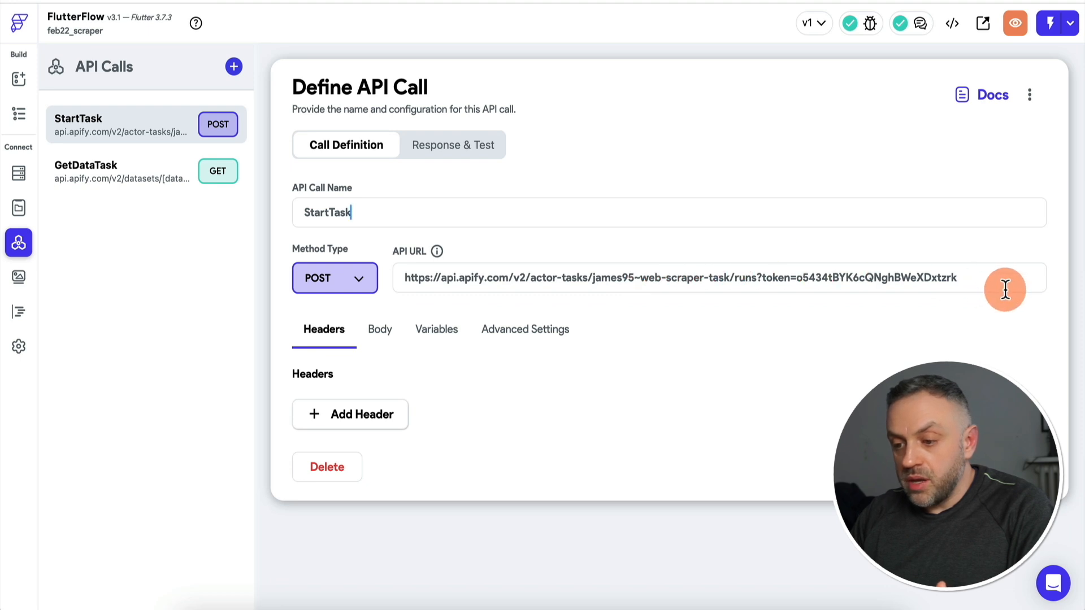
click(116, 181)
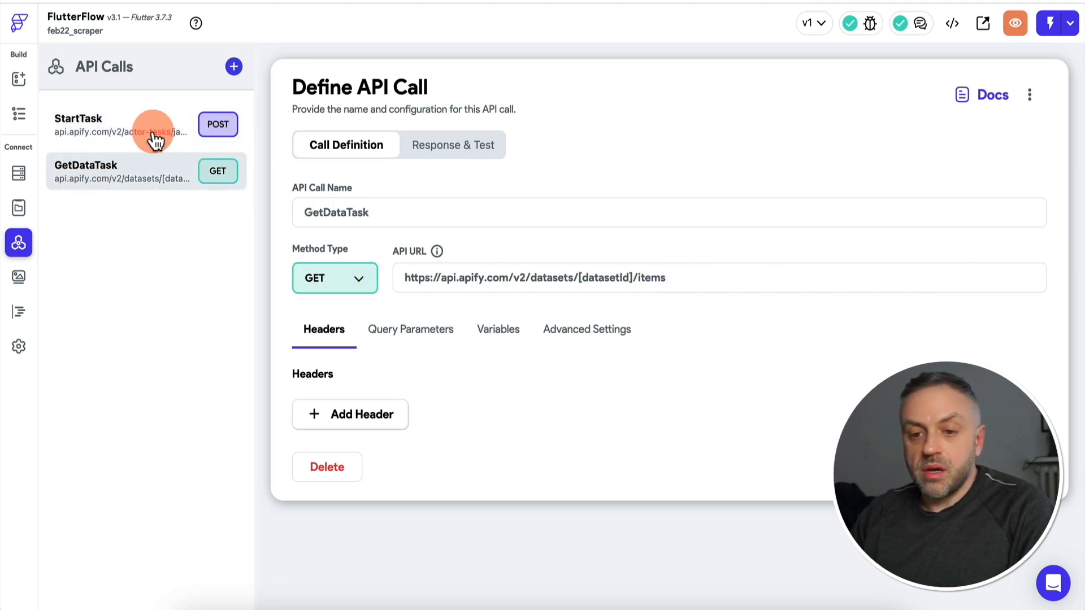
click(137, 141)
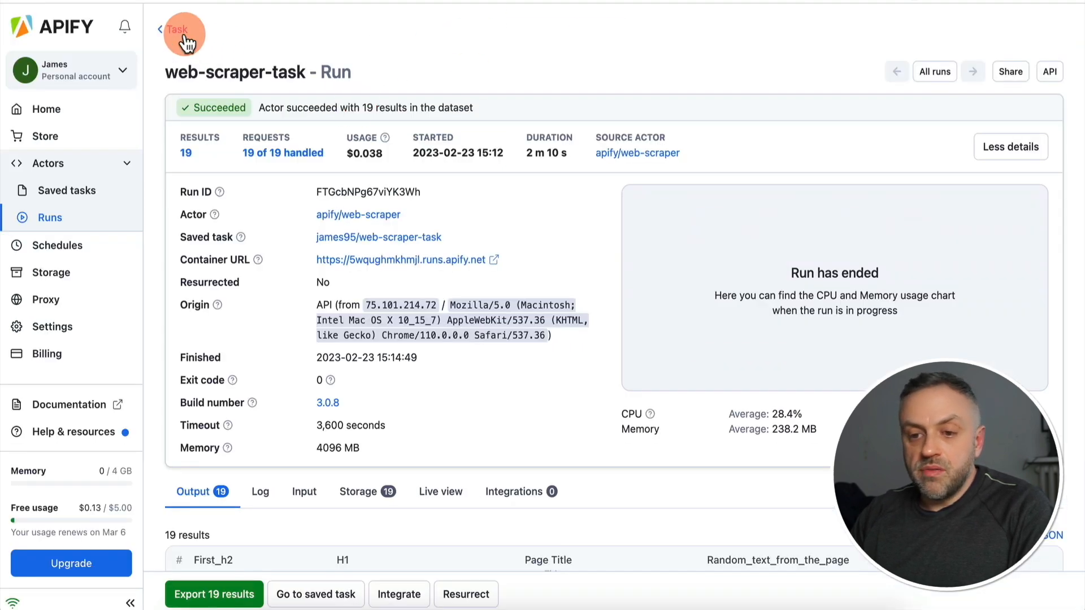
Switch to Apify, go back to Web Scraper Task and compare its Run task and synchronous run API endpoints
click(180, 31)
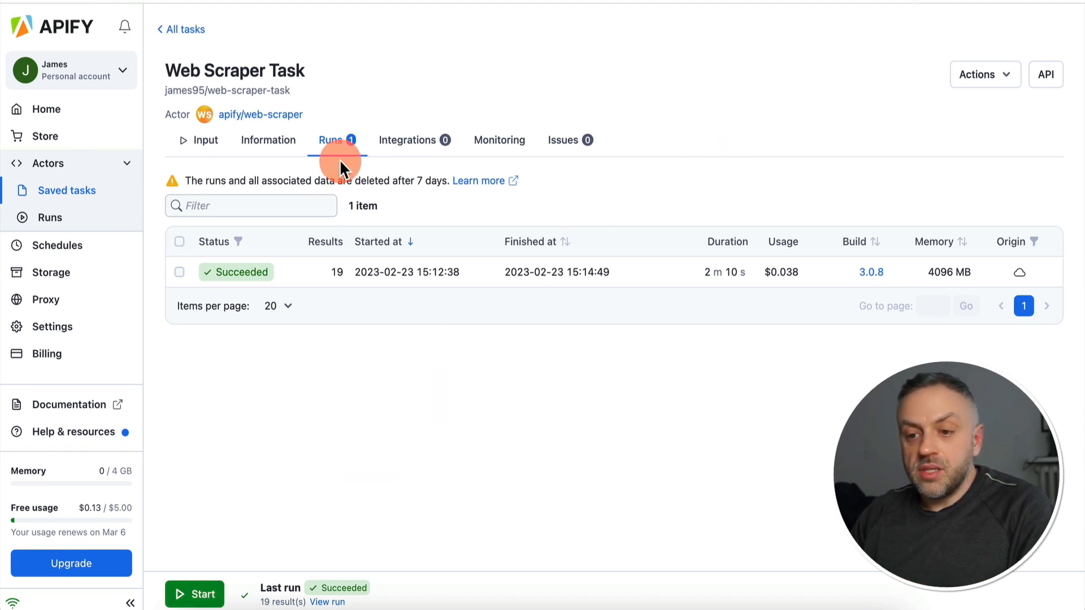
click(1044, 75)
scroll(516, 286, down, 1)
scroll(208, 218, up, 1)
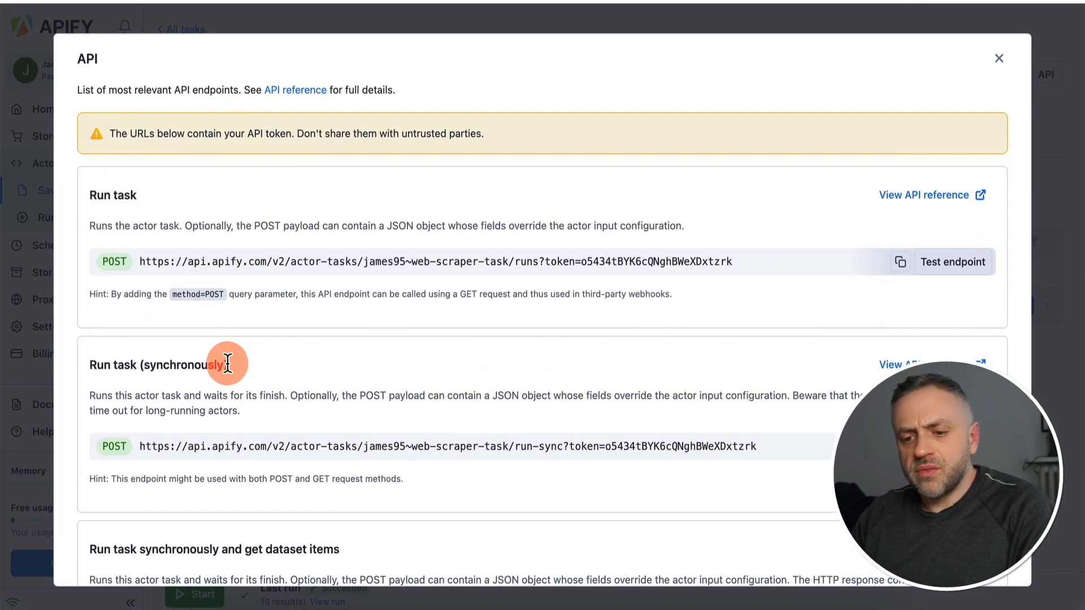
scroll(231, 367, down, 3)
scroll(221, 374, down, 3)
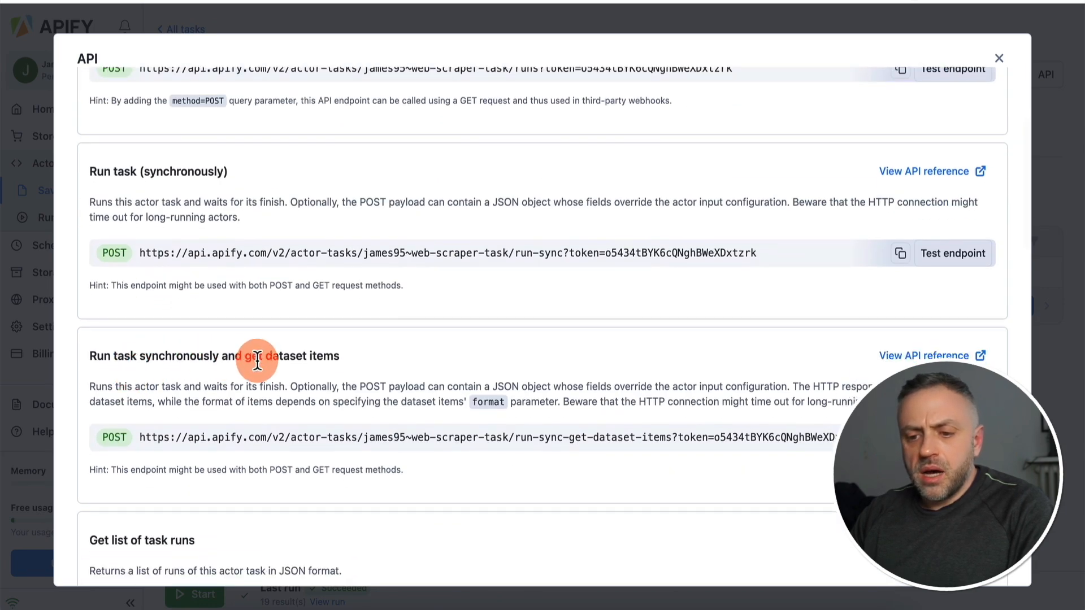
scroll(300, 405, up, 6)
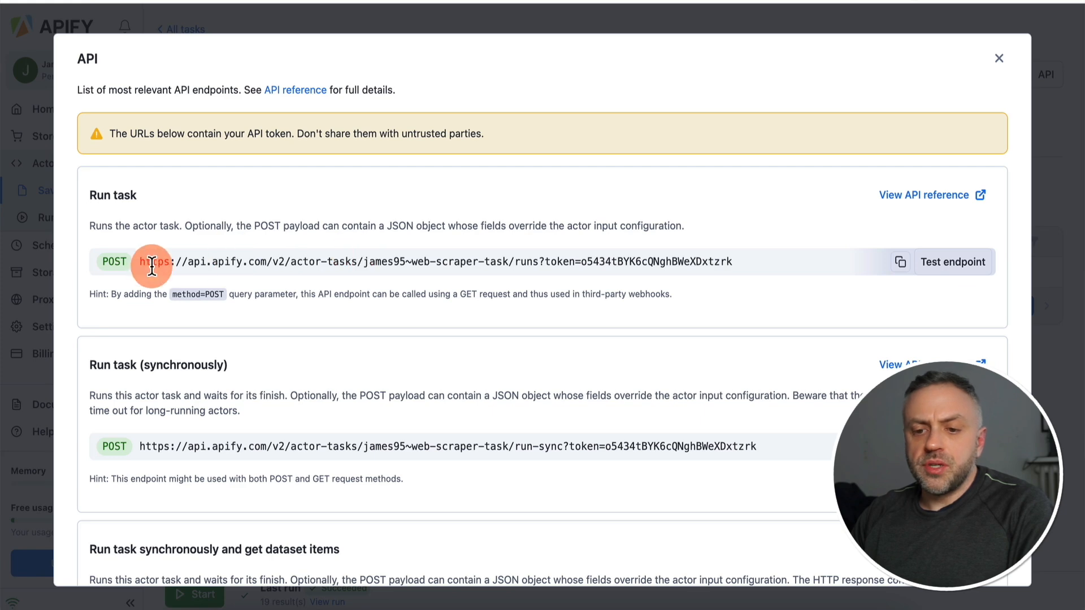
Highlight the URL of the Run task endpoint and close the task's API endpoint list
drag(139, 260, 304, 268)
click(304, 267)
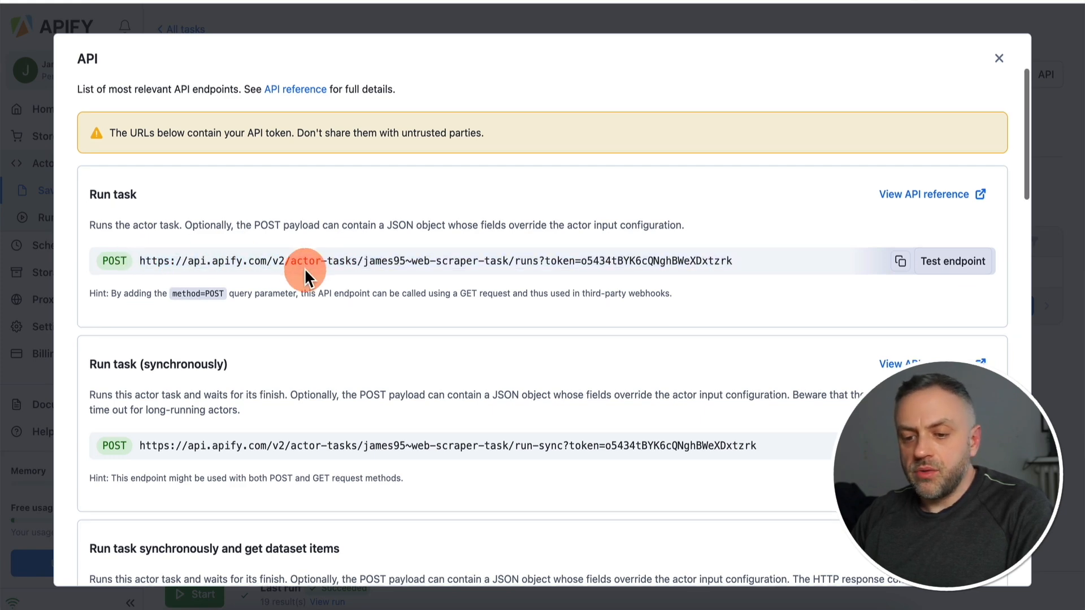
scroll(304, 267, down, 4)
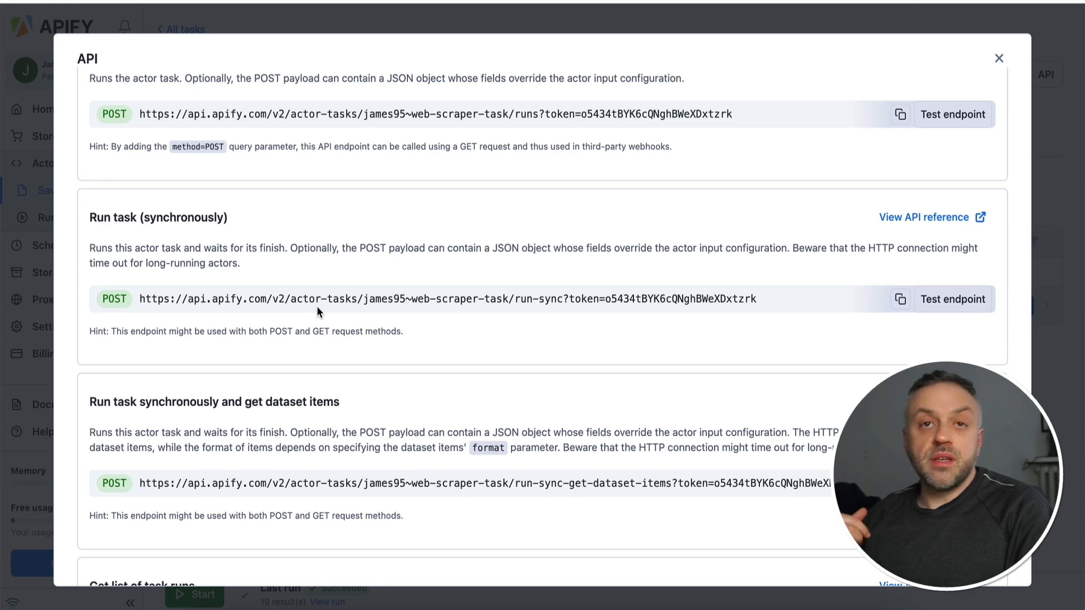
scroll(317, 308, up, 2)
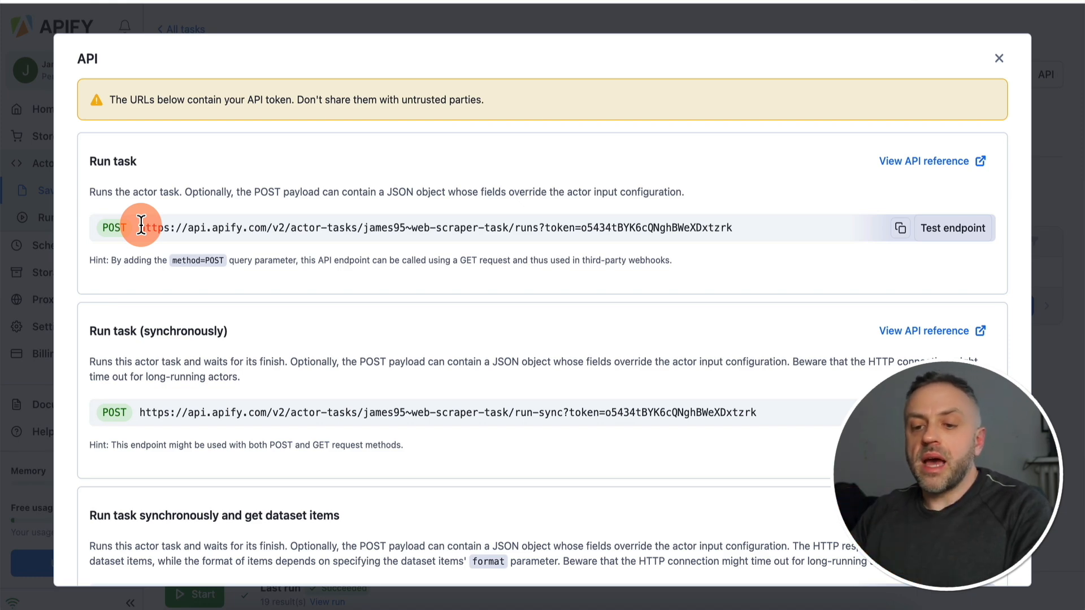
triple_click(538, 222)
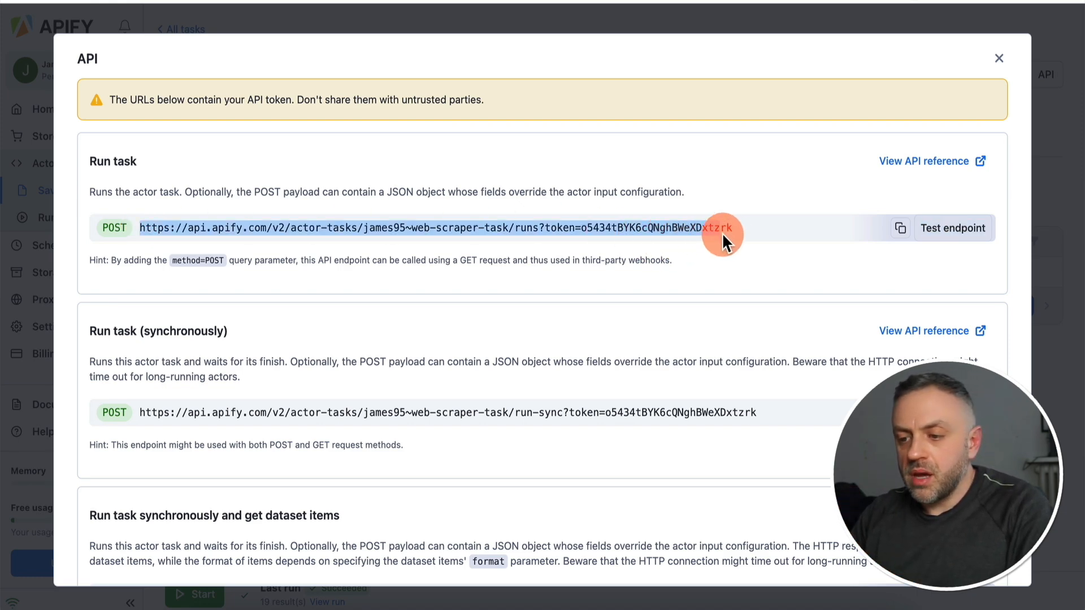
click(753, 240)
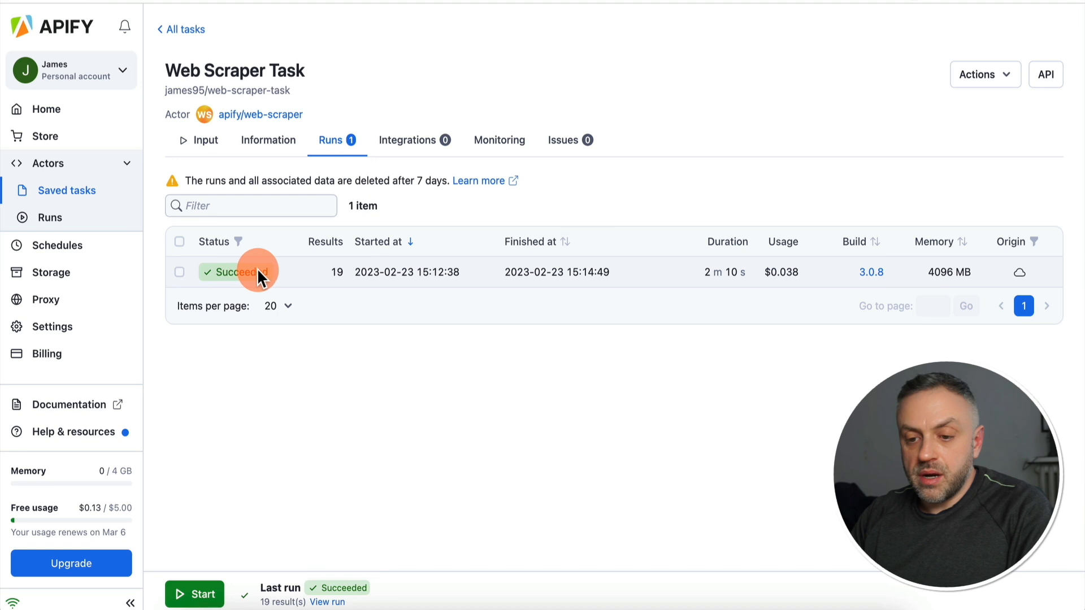
Open the succeeded run of Web Scraper Task and review its API endpoints, including Get dataset items
click(395, 271)
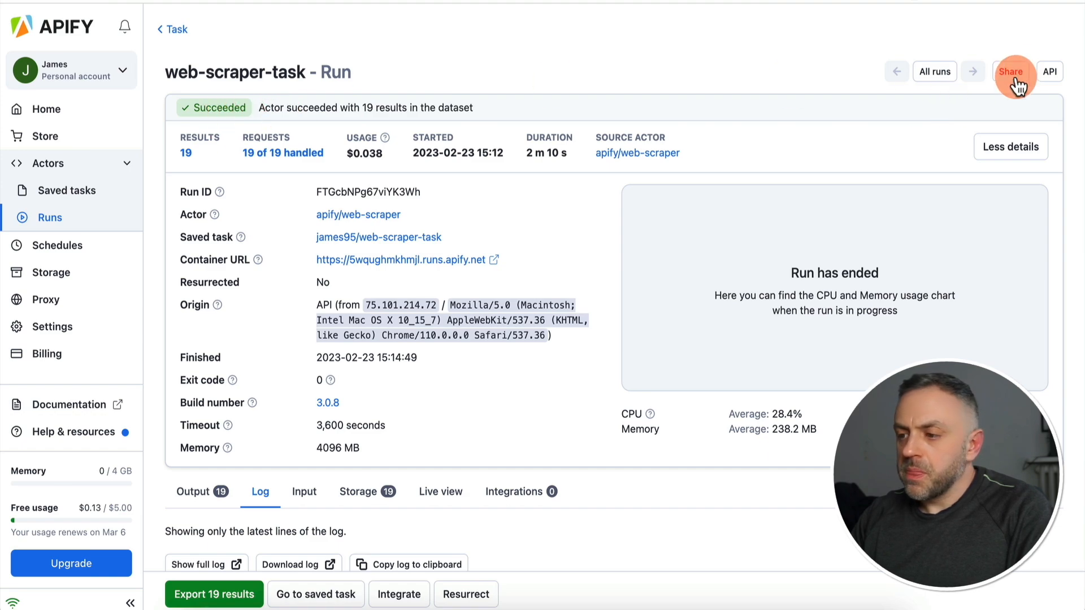
click(1052, 76)
scroll(462, 266, down, 15)
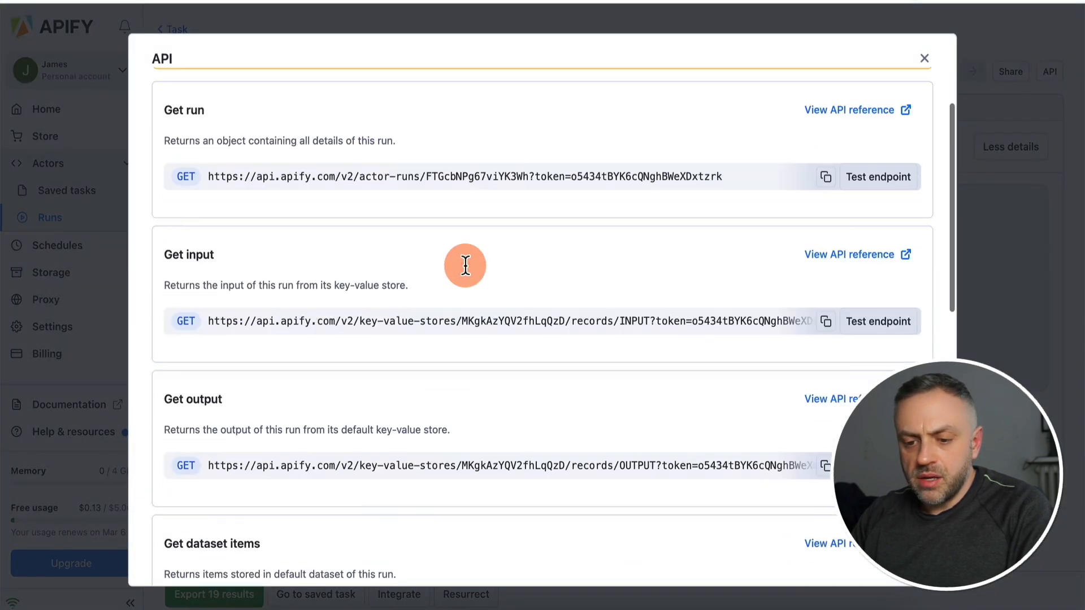
scroll(261, 388, down, 2)
scroll(261, 388, up, 8)
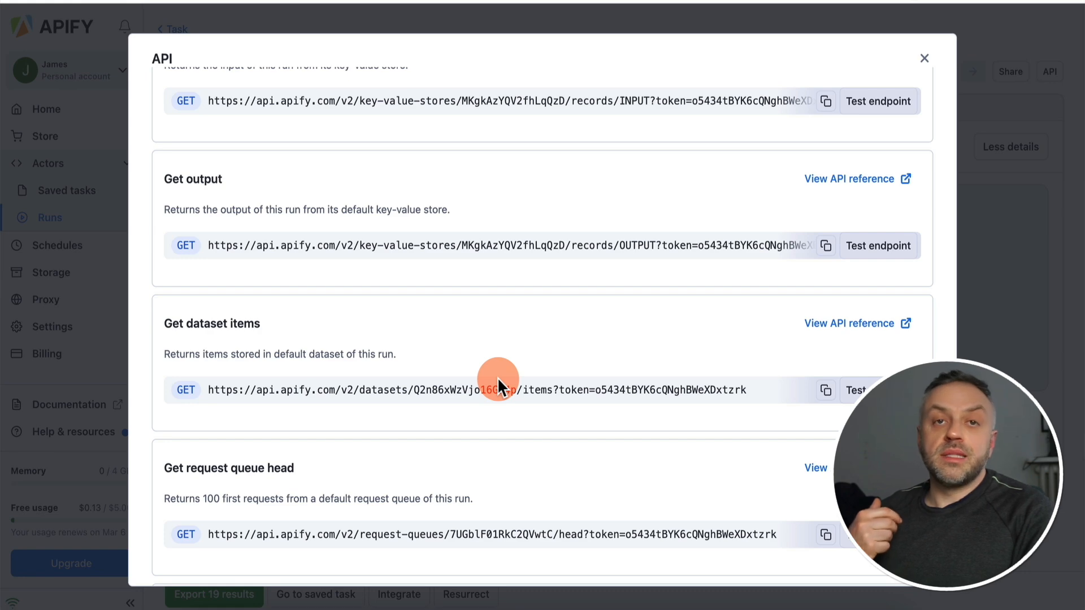
click(954, 283)
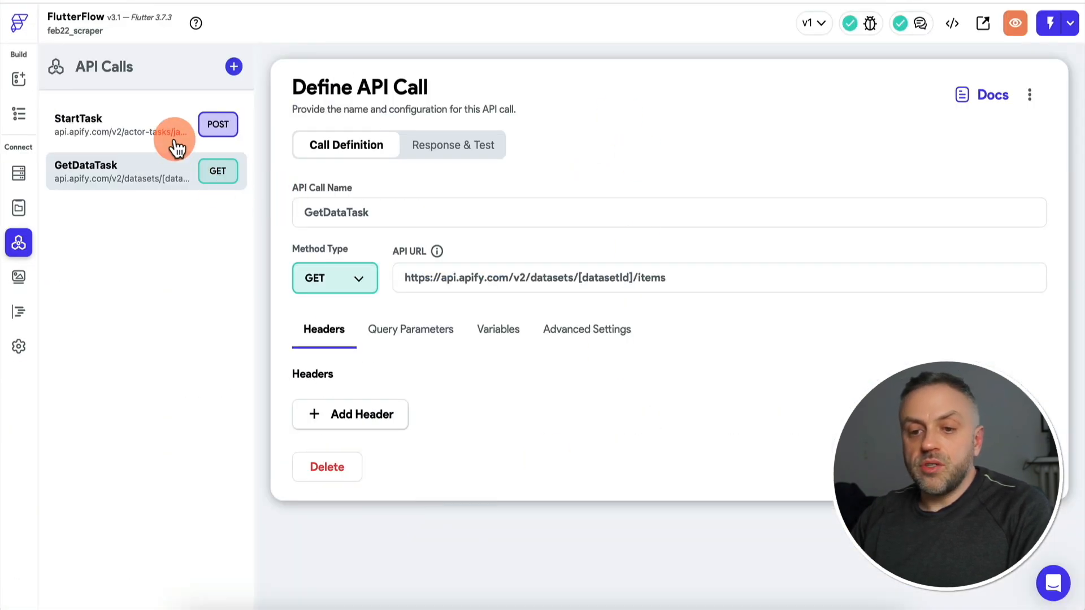
Switch to FlutterFlow, test the StartTask API call and examine the JSON body of its response
click(173, 143)
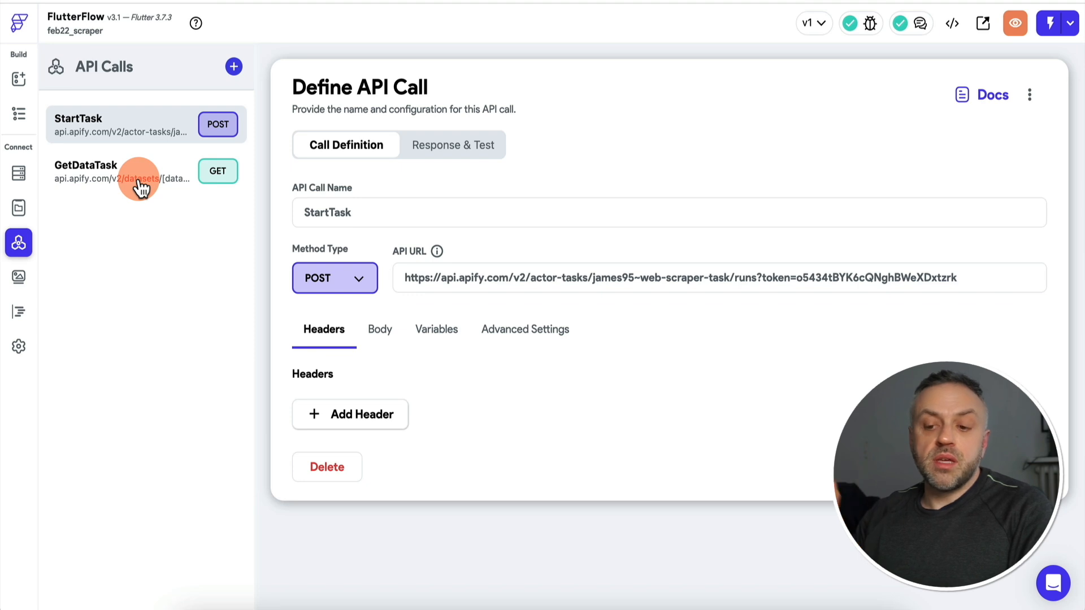
click(477, 148)
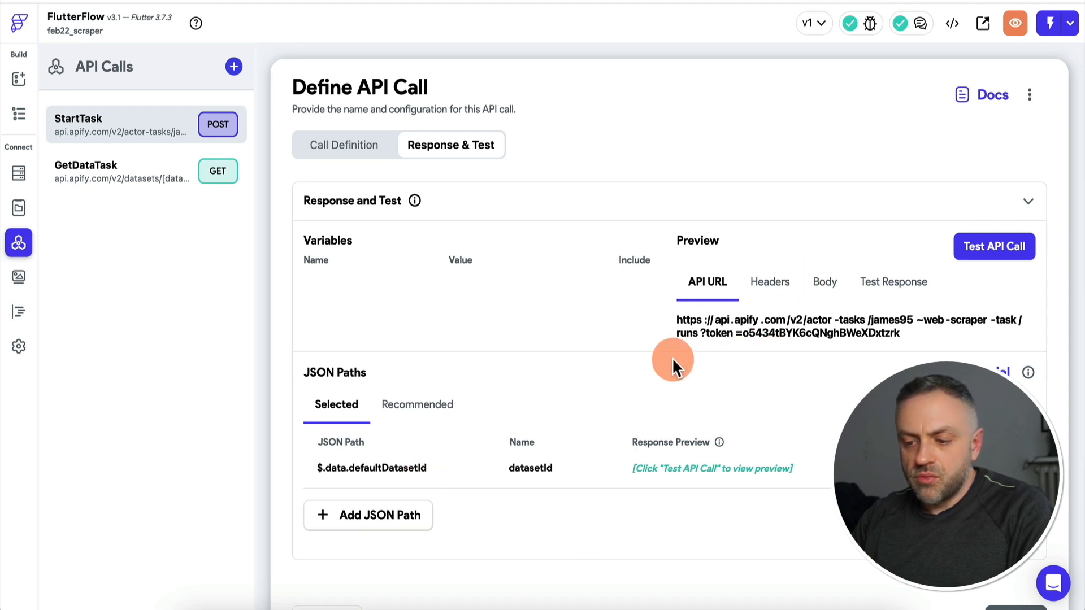
click(1016, 245)
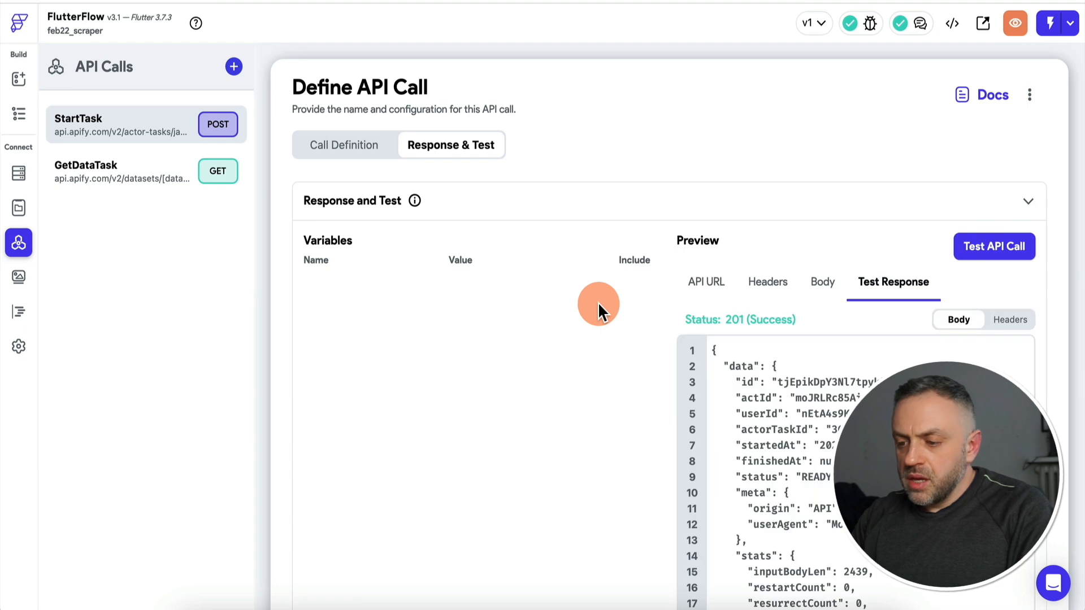
scroll(597, 301, down, 5)
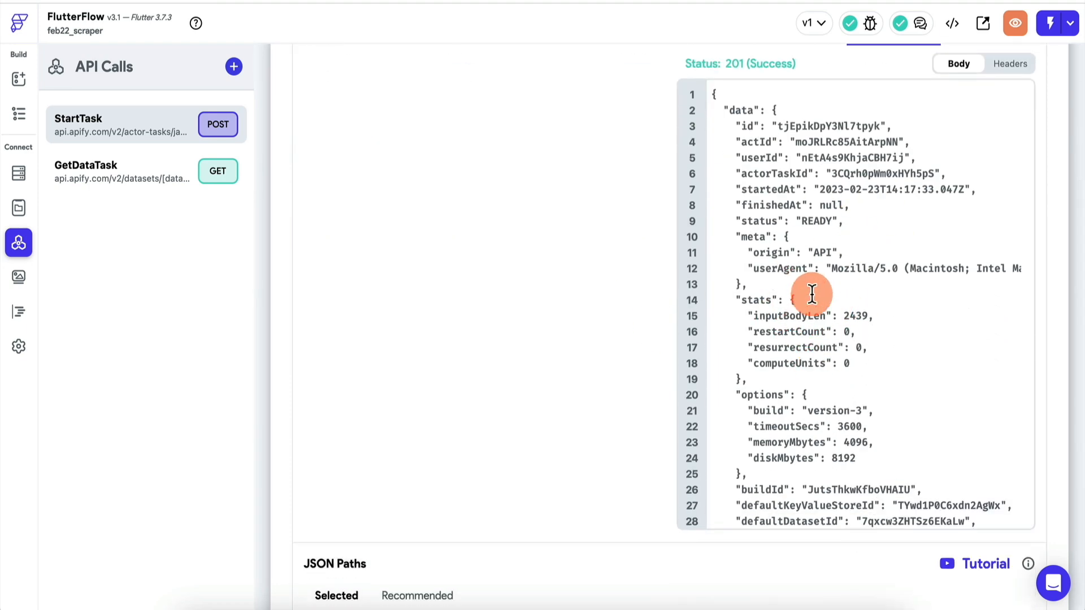
Examine the StartTask response body and browse the recommended JSON paths generated from it
scroll(781, 386, down, 2)
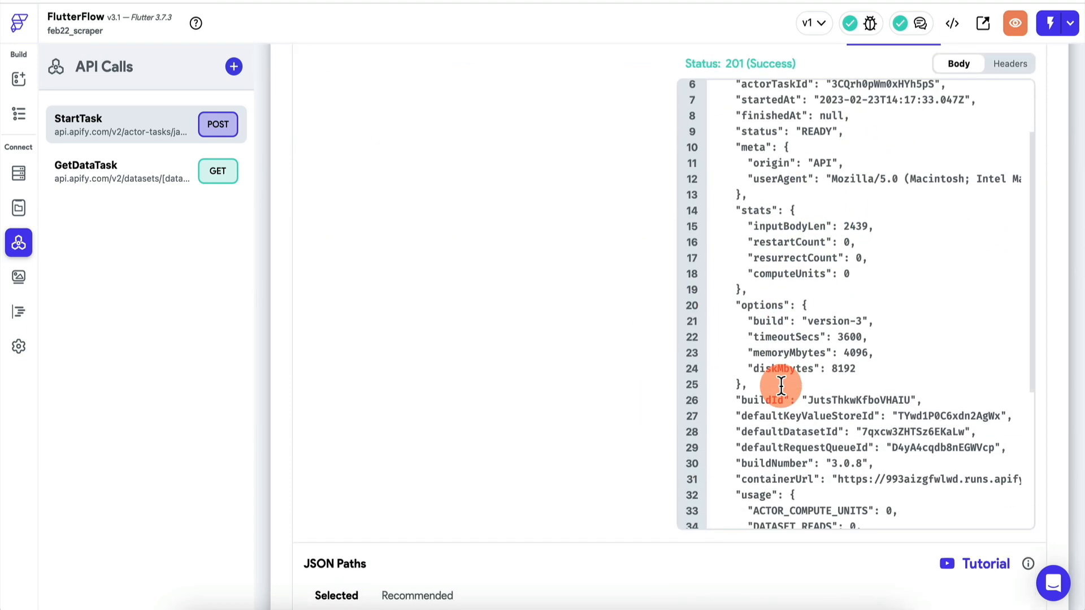
scroll(621, 413, down, 4)
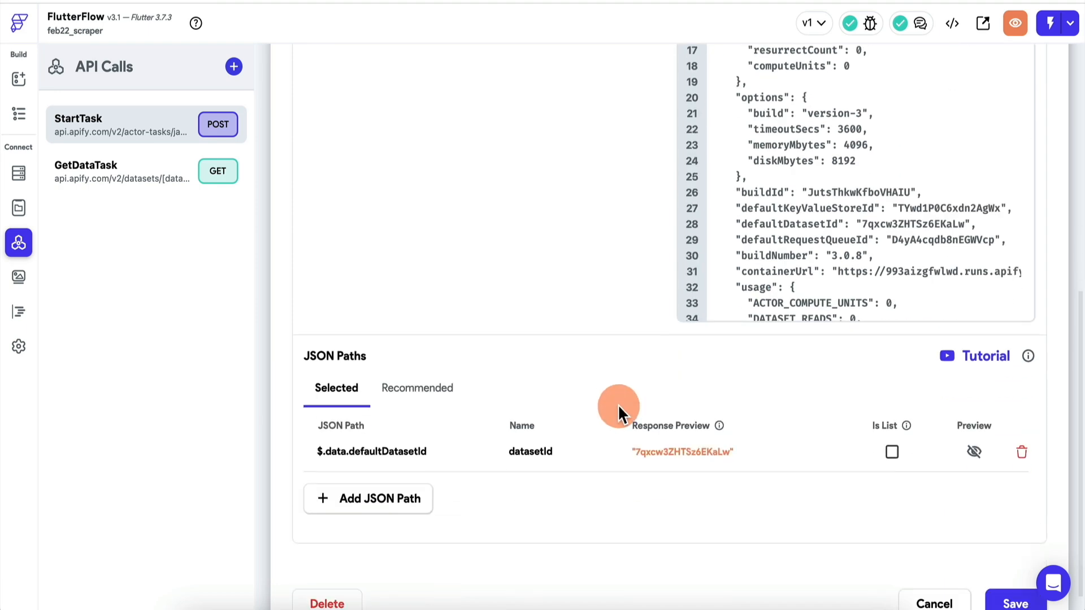
click(430, 379)
scroll(341, 439, down, 10)
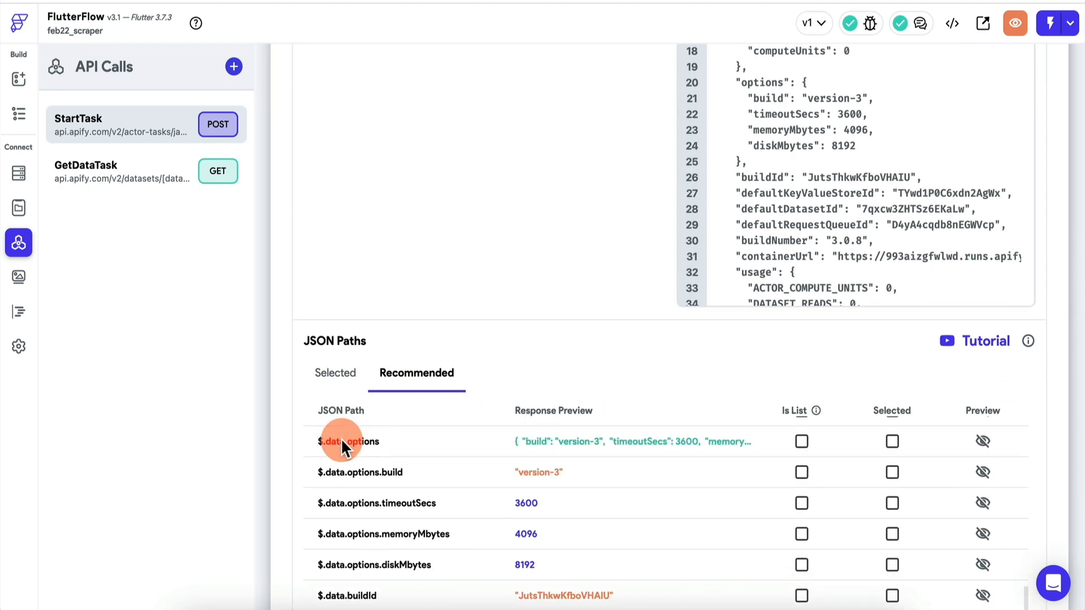
scroll(390, 339, up, 5)
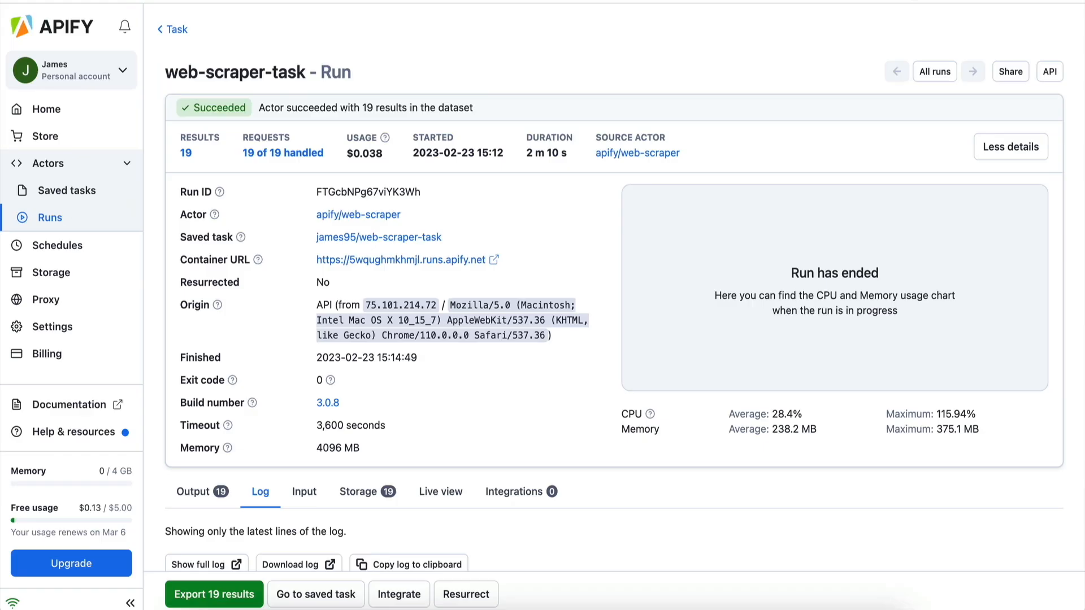
Switch to Apify, go back to the runs of Web Scraper Task and open the run in progress
scroll(259, 477, down, 10)
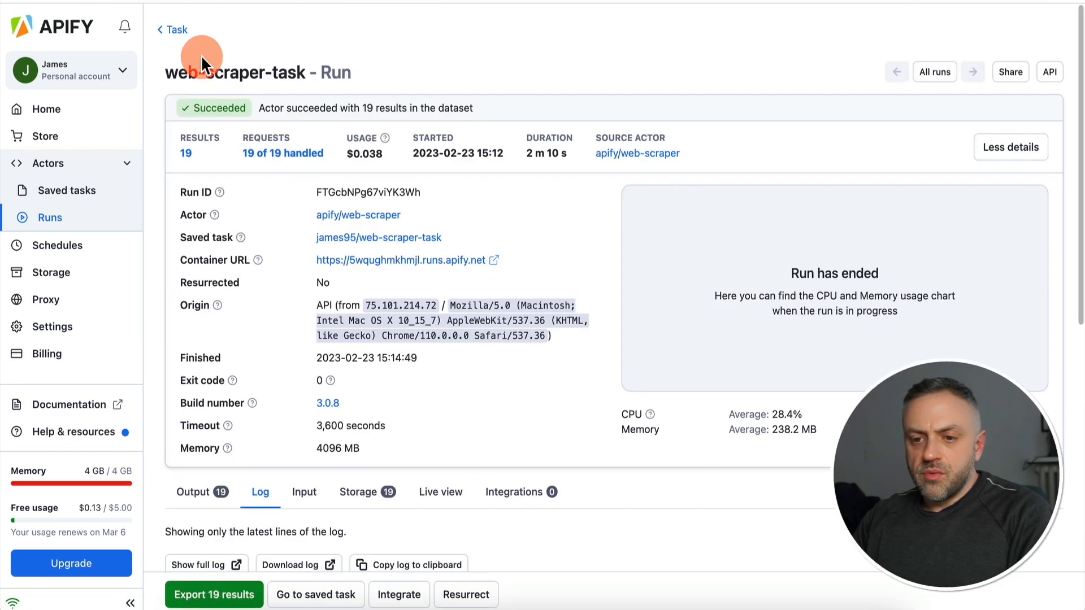
click(177, 35)
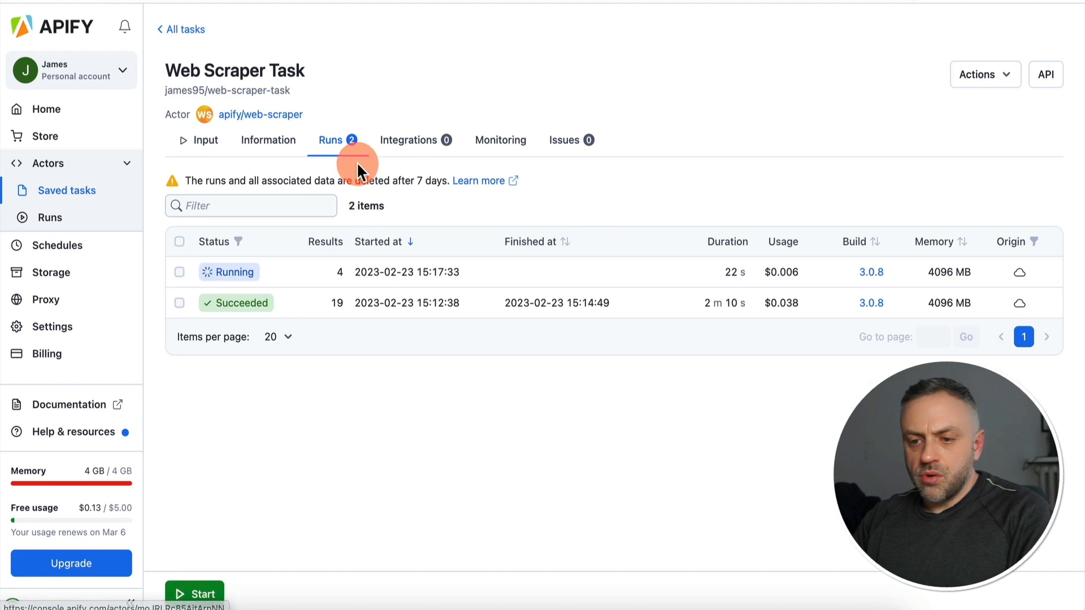
click(272, 269)
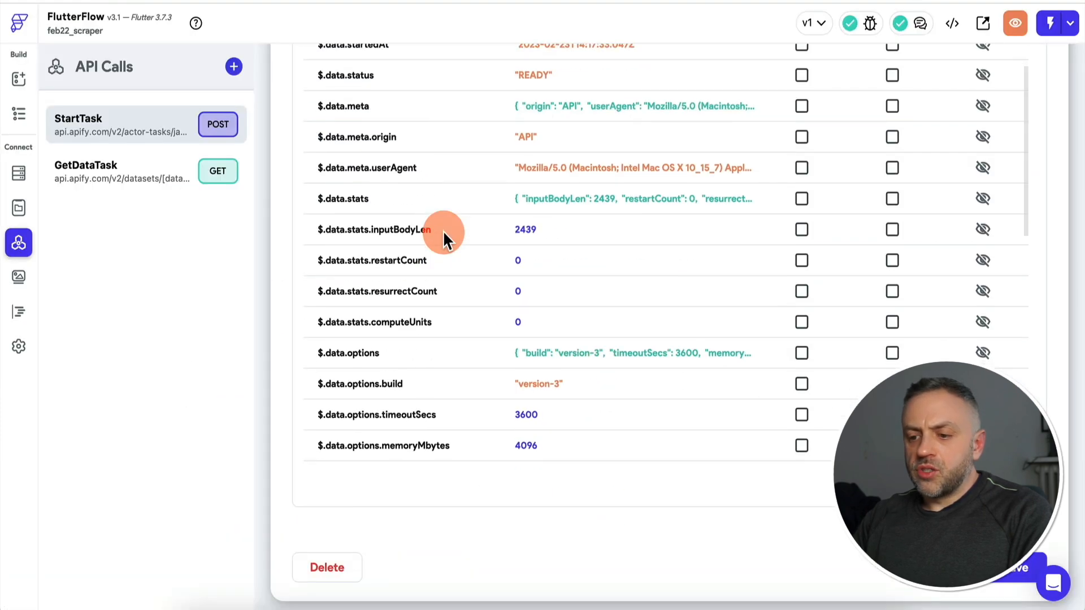
Switch to FlutterFlow, find StartTask's $.data.defaultDatasetId path, and view the variables of GetDataTask, discarding the changes to StartTask
scroll(442, 229, down, 3)
scroll(442, 230, down, 1)
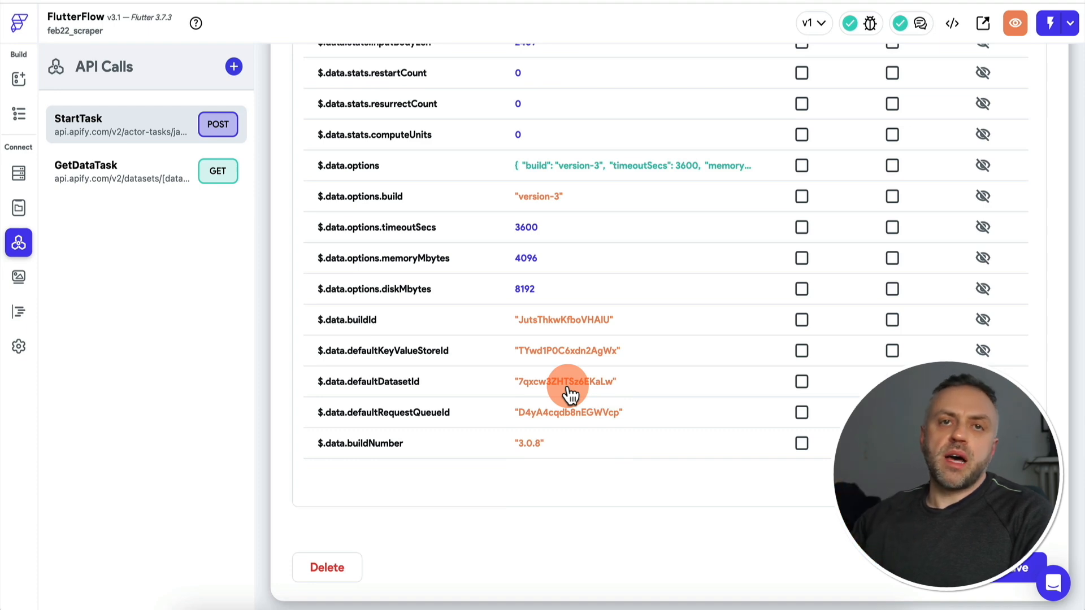
click(133, 161)
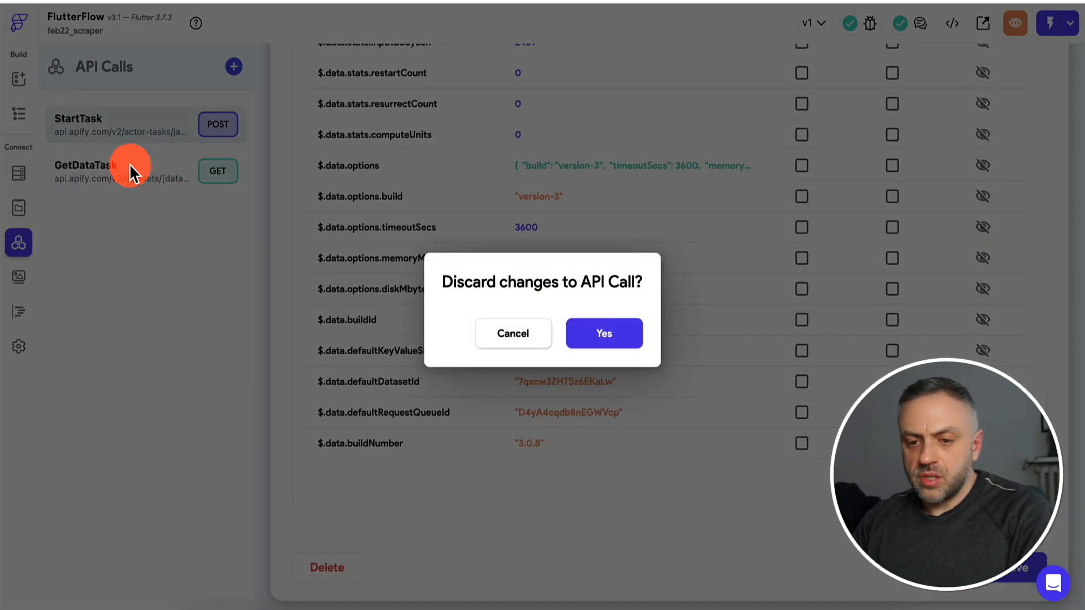
click(581, 353)
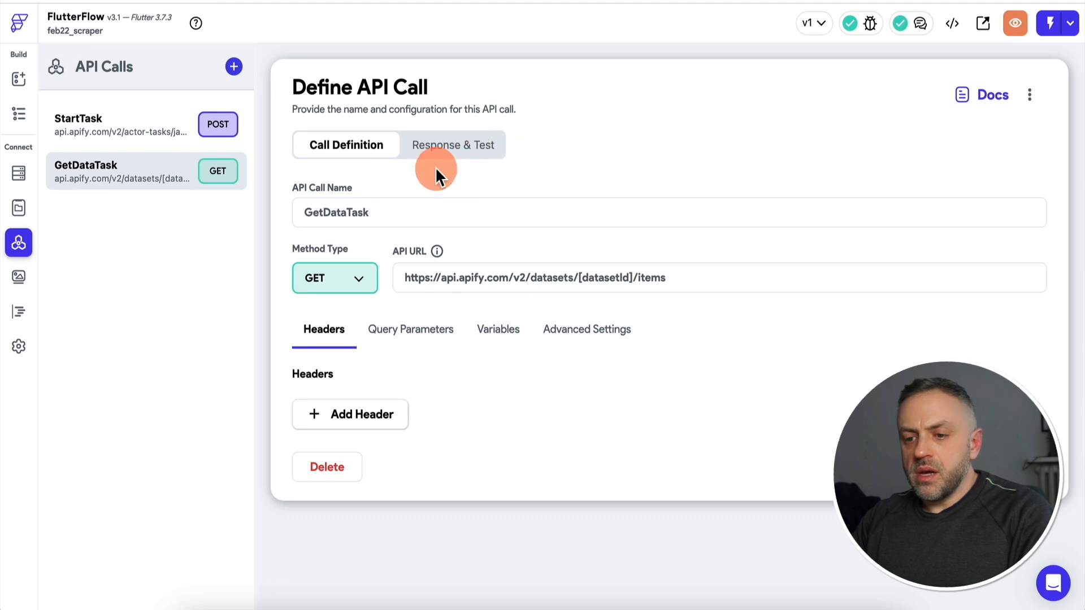
click(504, 339)
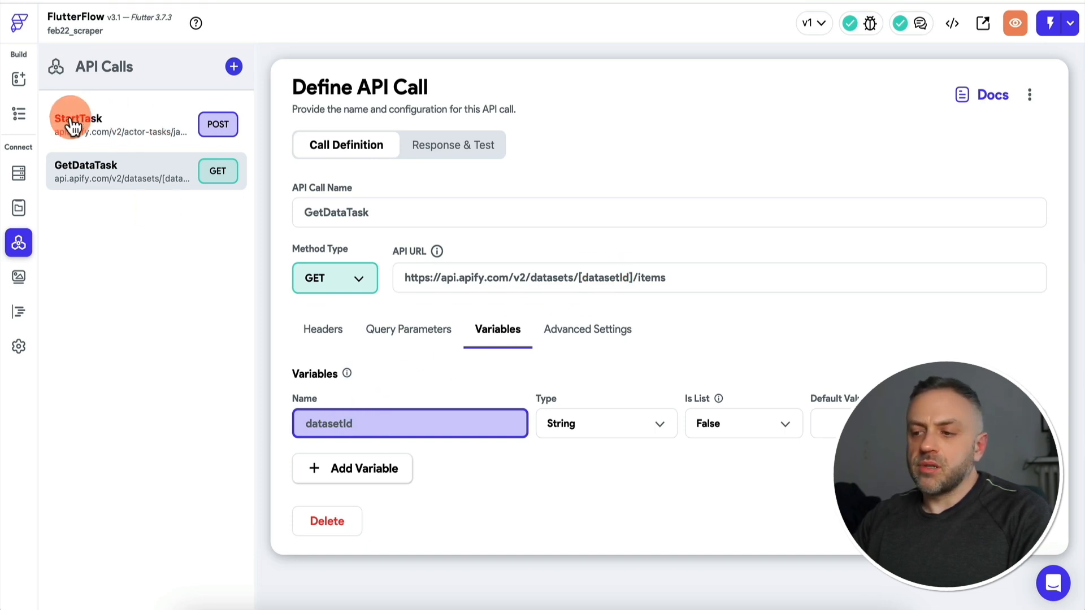
Open the action flow of Page1's START TASK button and review its StartTask backend call and success condition
click(18, 79)
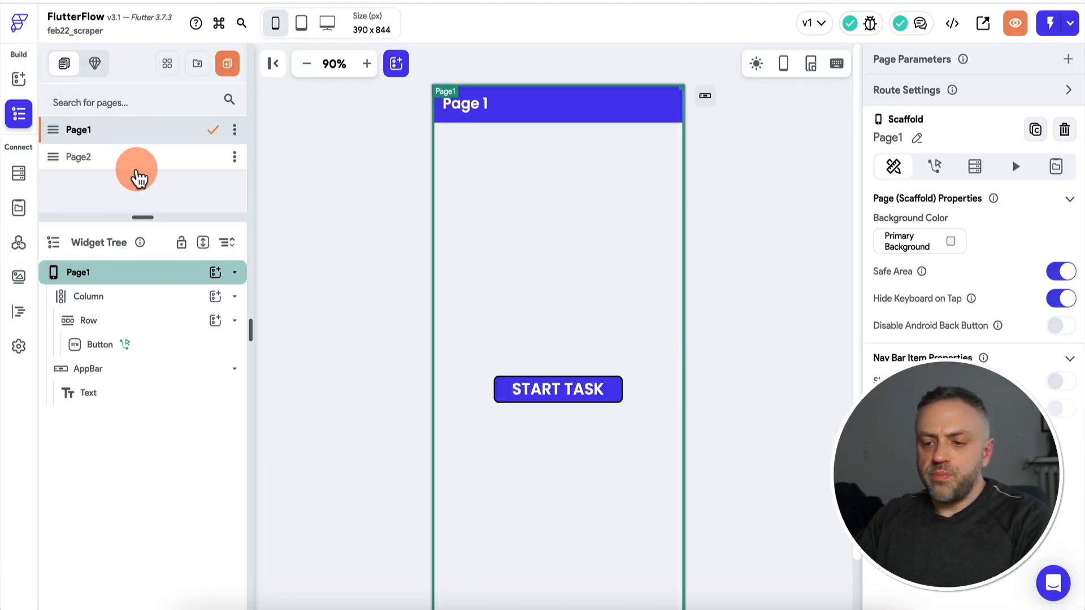
click(591, 392)
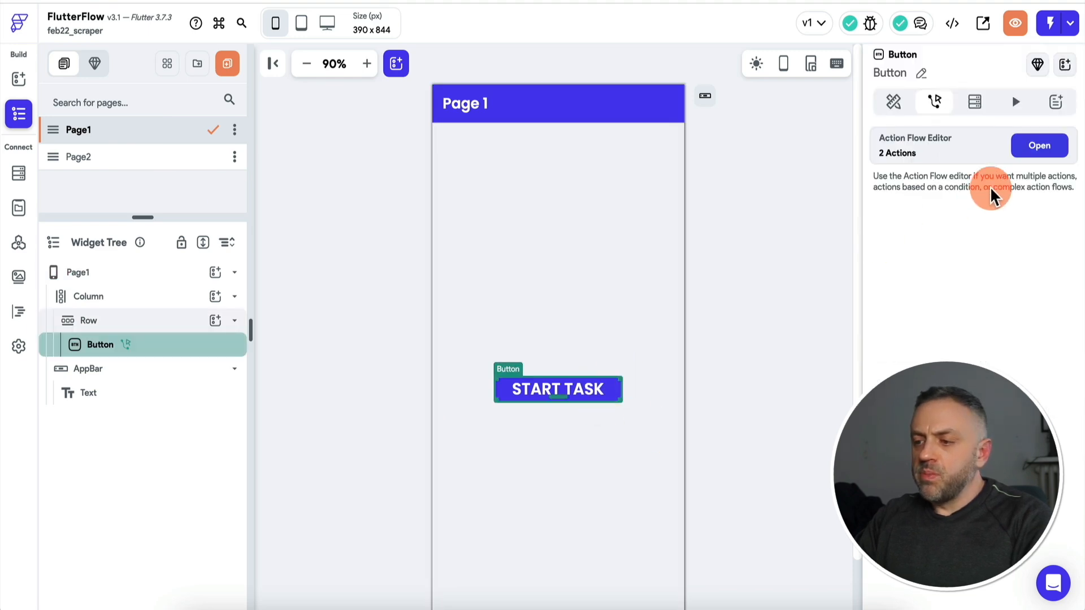
click(1040, 148)
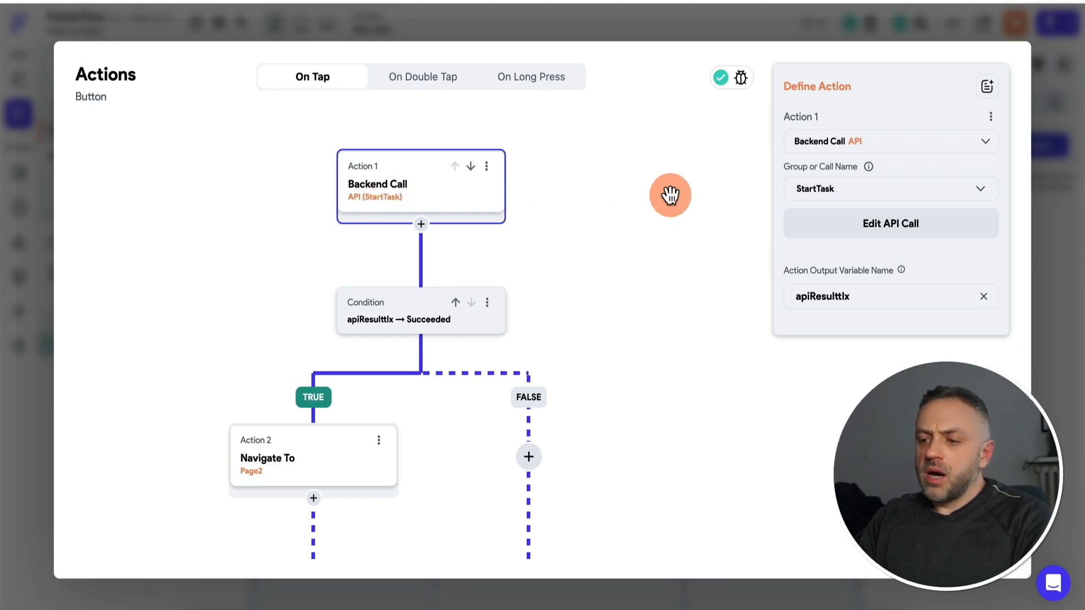
click(885, 226)
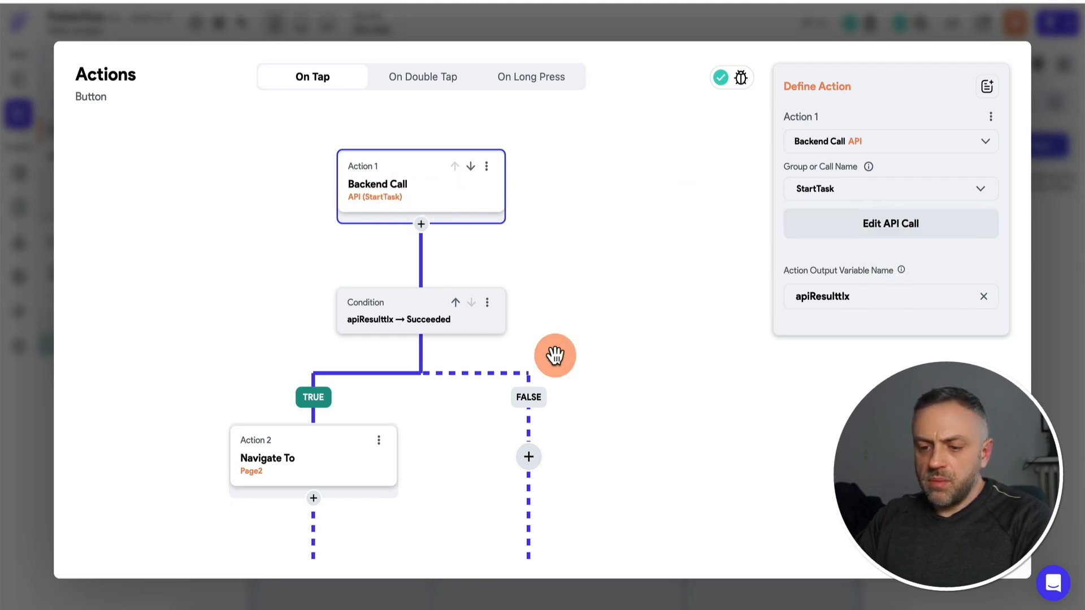
click(421, 325)
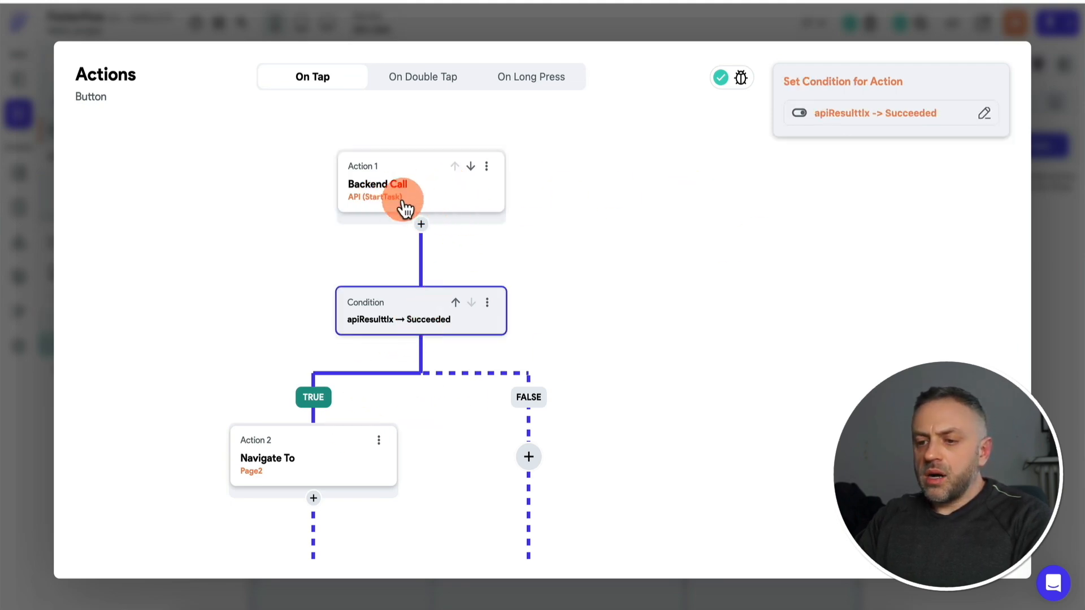
Inspect the variable behind the datasetId parameter of the Navigate To Page2 action and close the action flow without changes
click(320, 449)
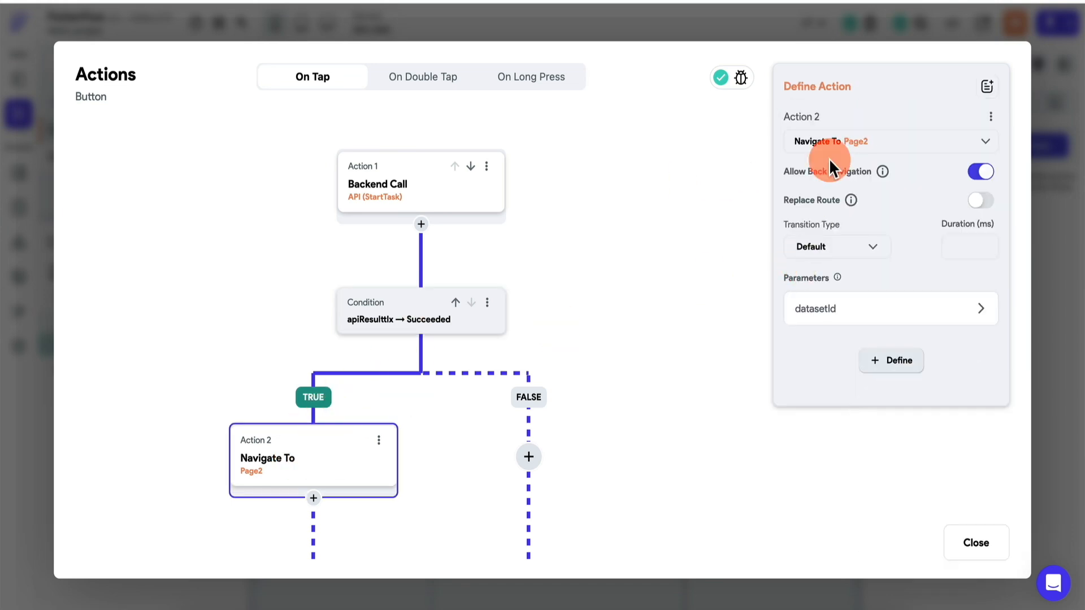
click(833, 310)
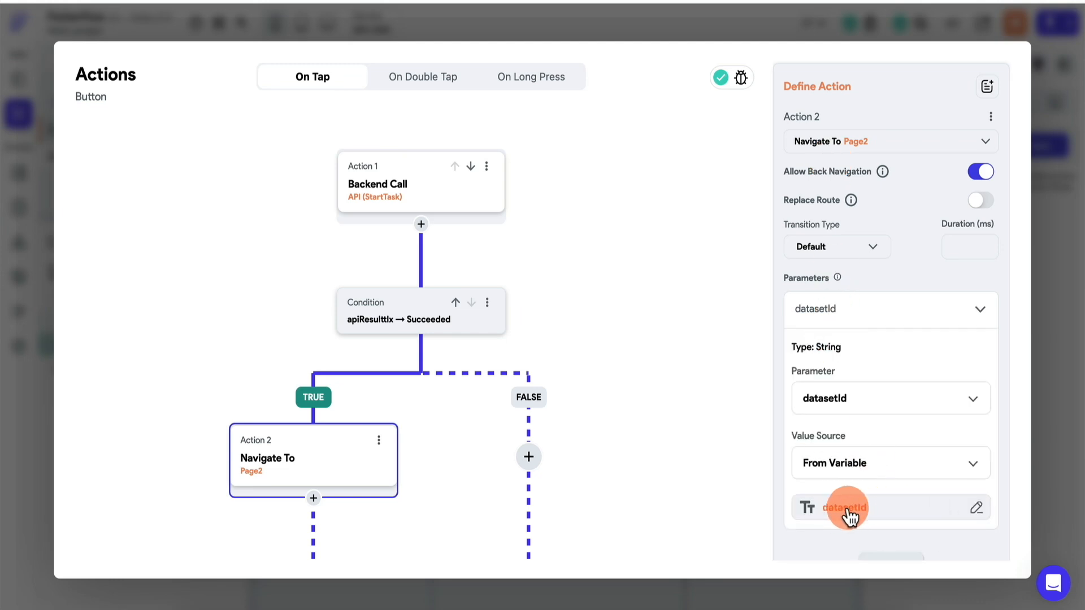
click(864, 508)
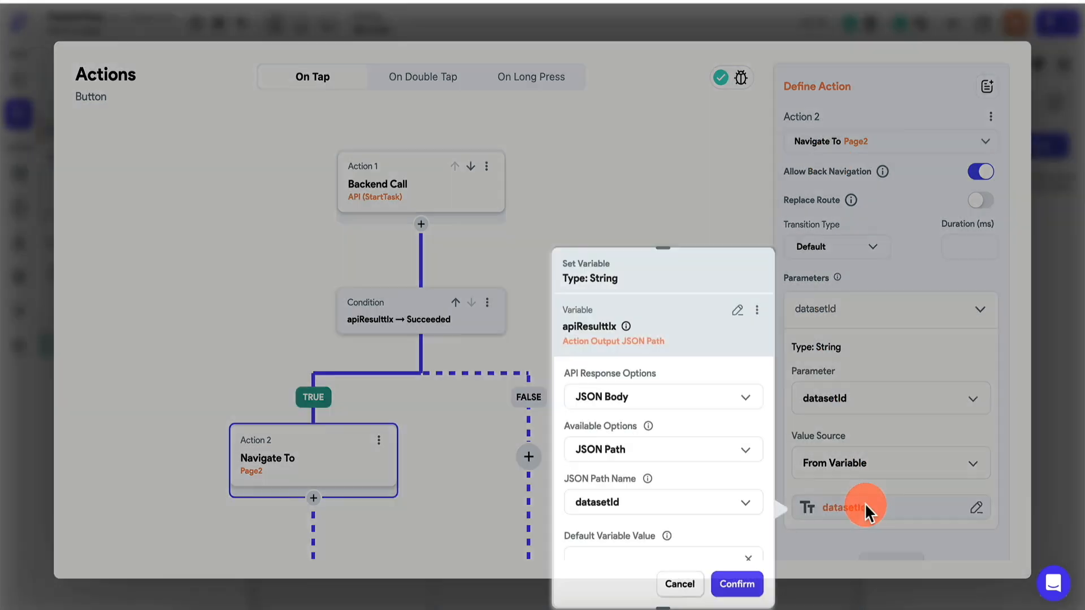
click(690, 588)
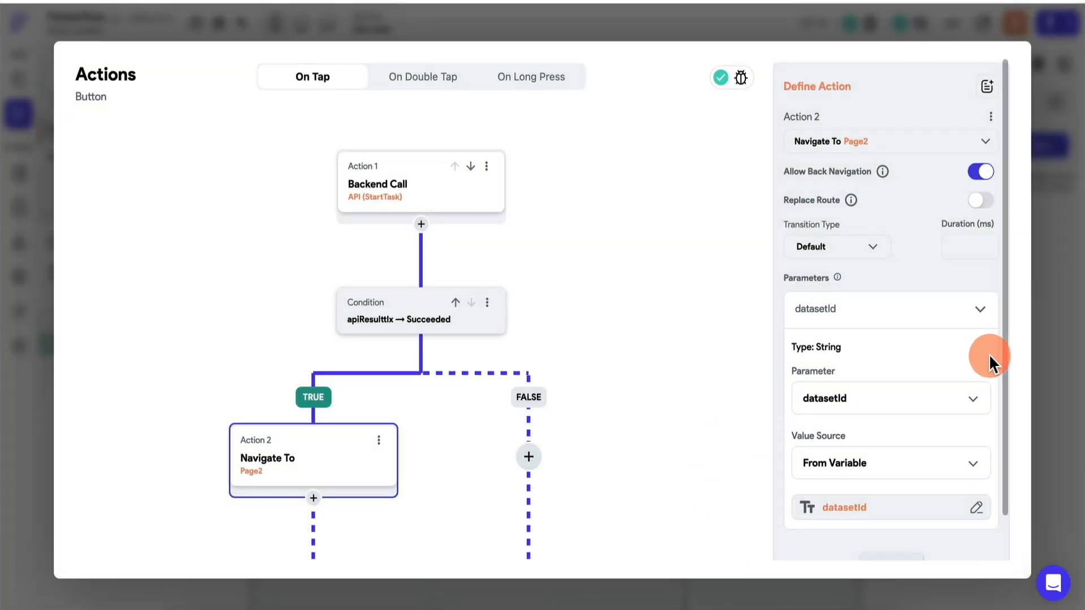
click(1052, 323)
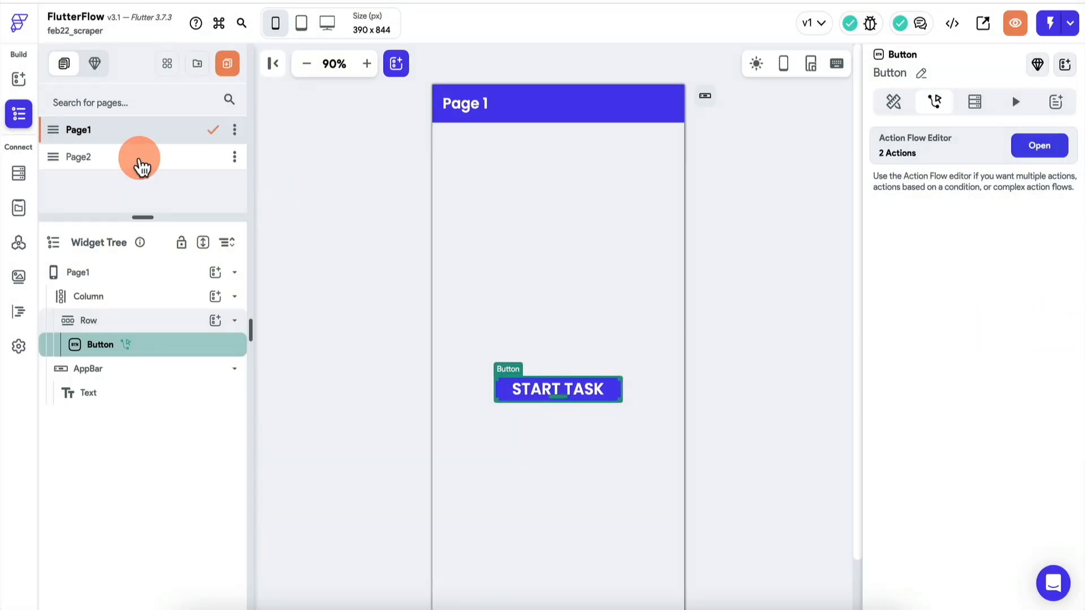
Review the backend query of Page2's ListView with its datasetId variable, and the variable that generates the list's children
click(141, 166)
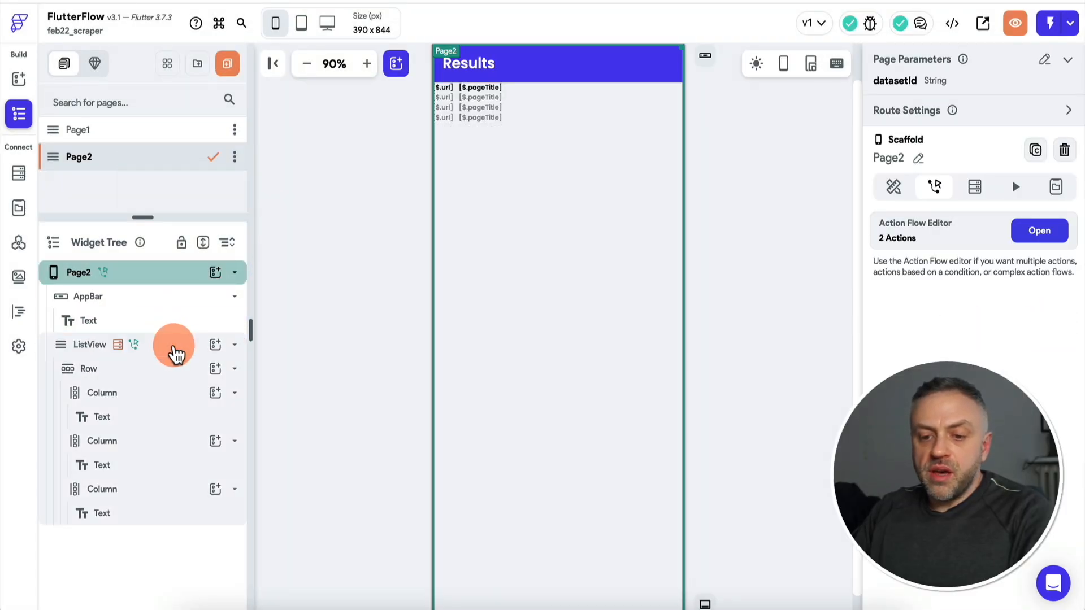
click(176, 354)
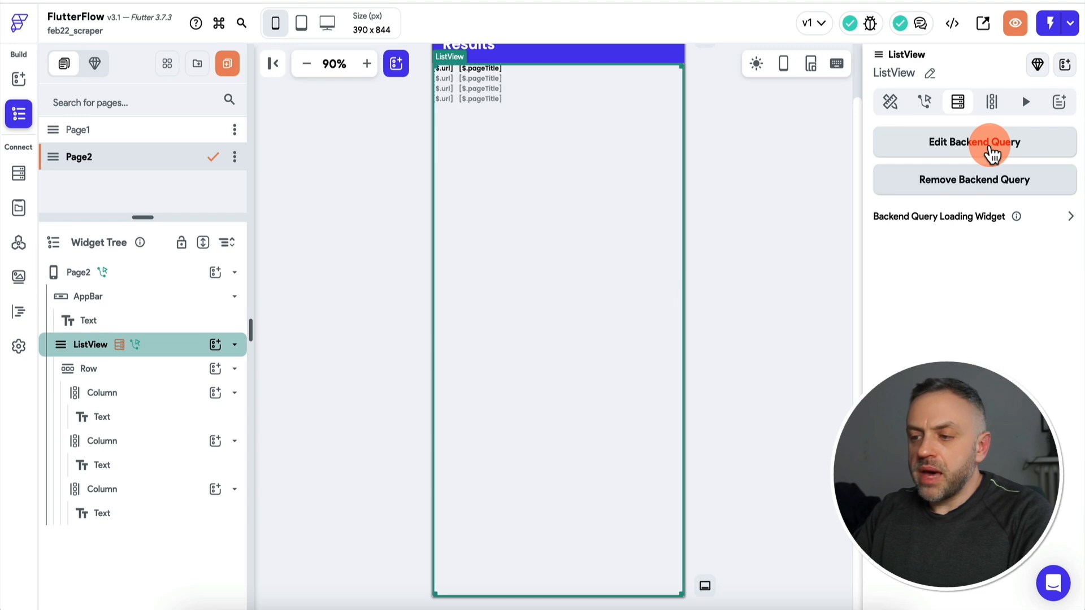
click(992, 148)
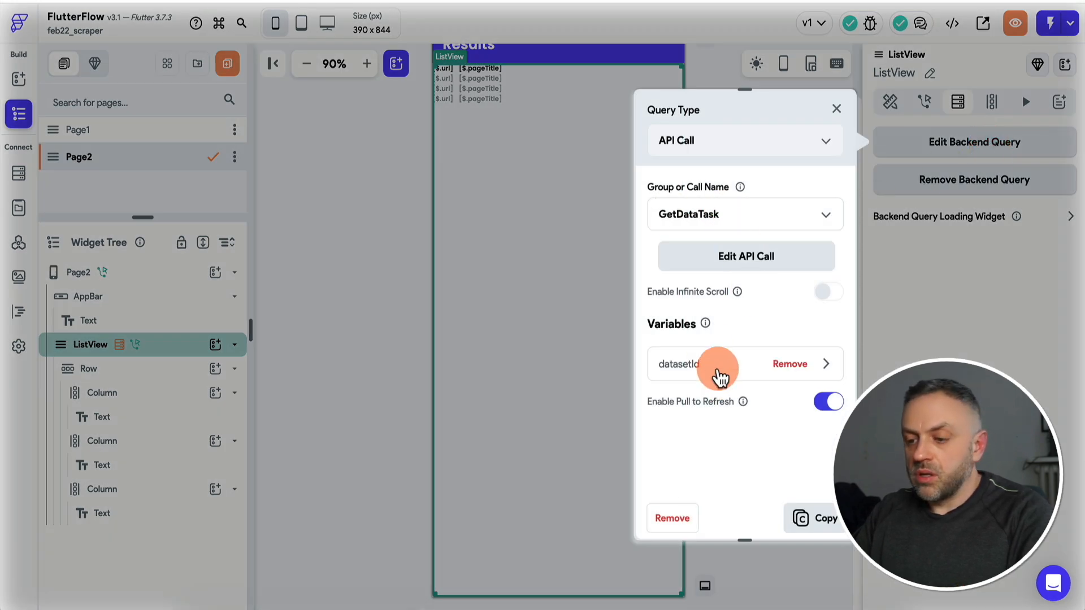
click(718, 374)
scroll(715, 496, down, 2)
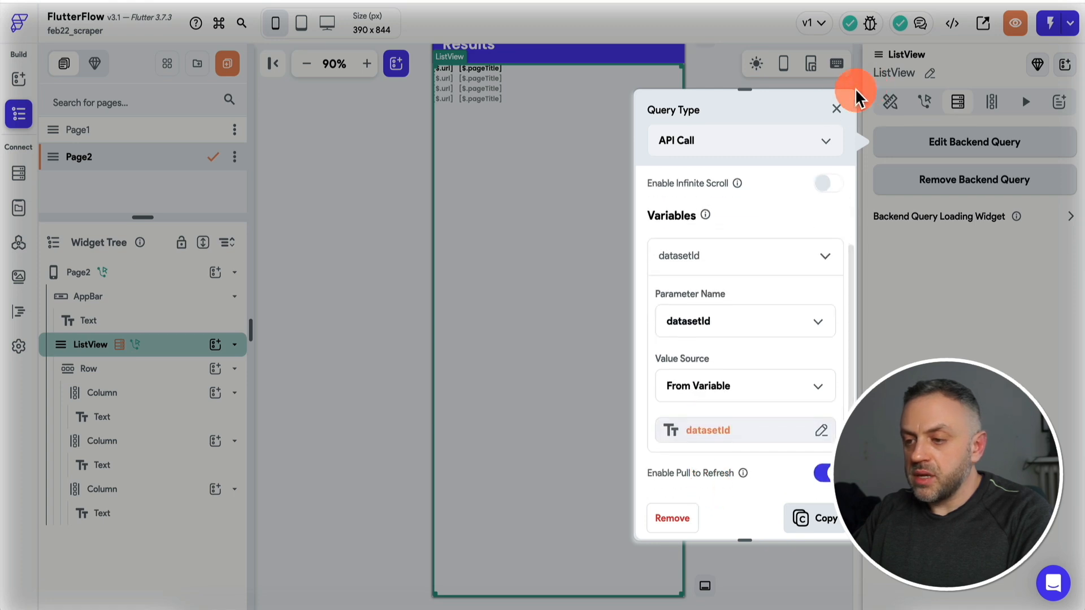
click(836, 108)
click(994, 104)
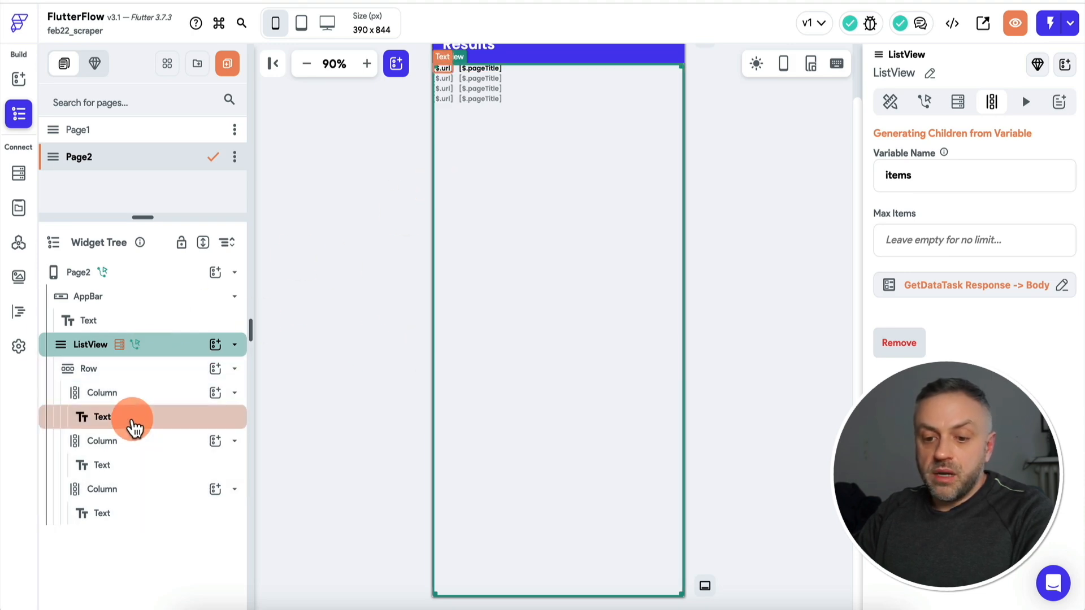
Inspect the JSON paths set for the url and pageTitle texts and compare them with the dataset items response in Paw
click(134, 418)
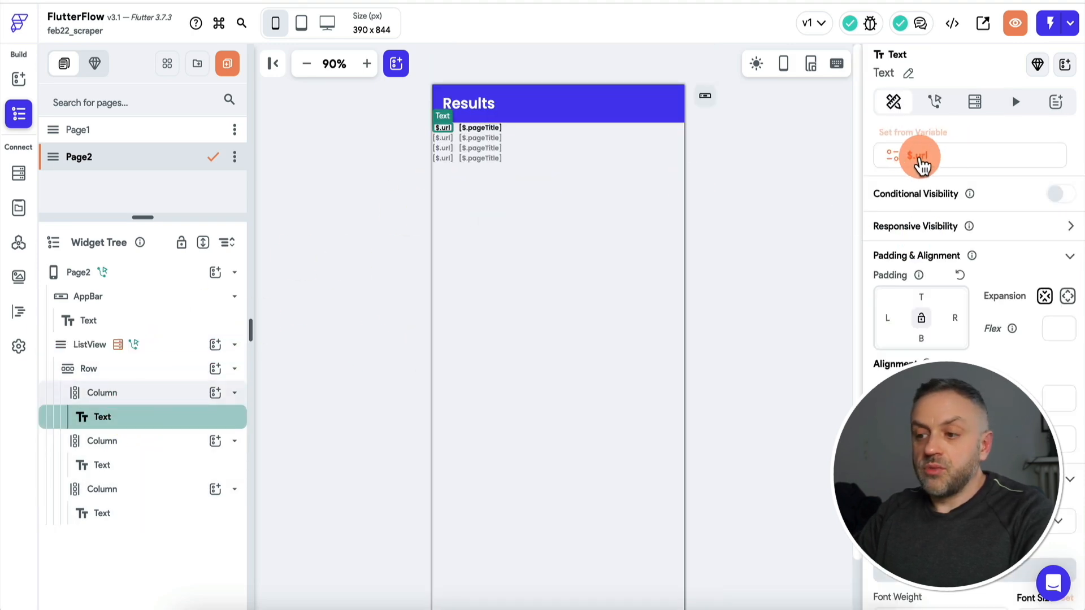
click(924, 165)
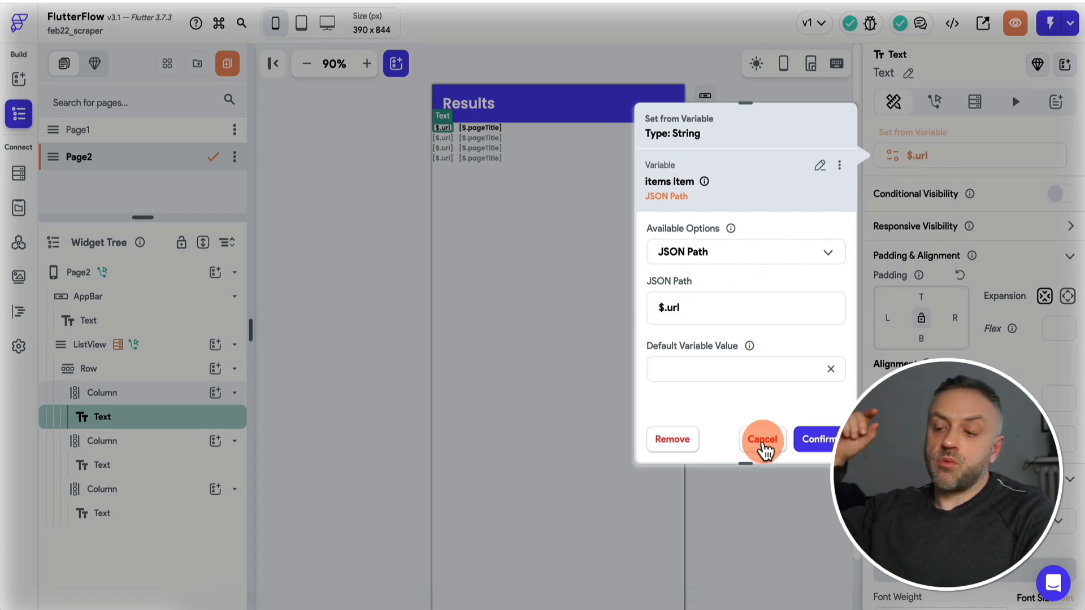
click(763, 440)
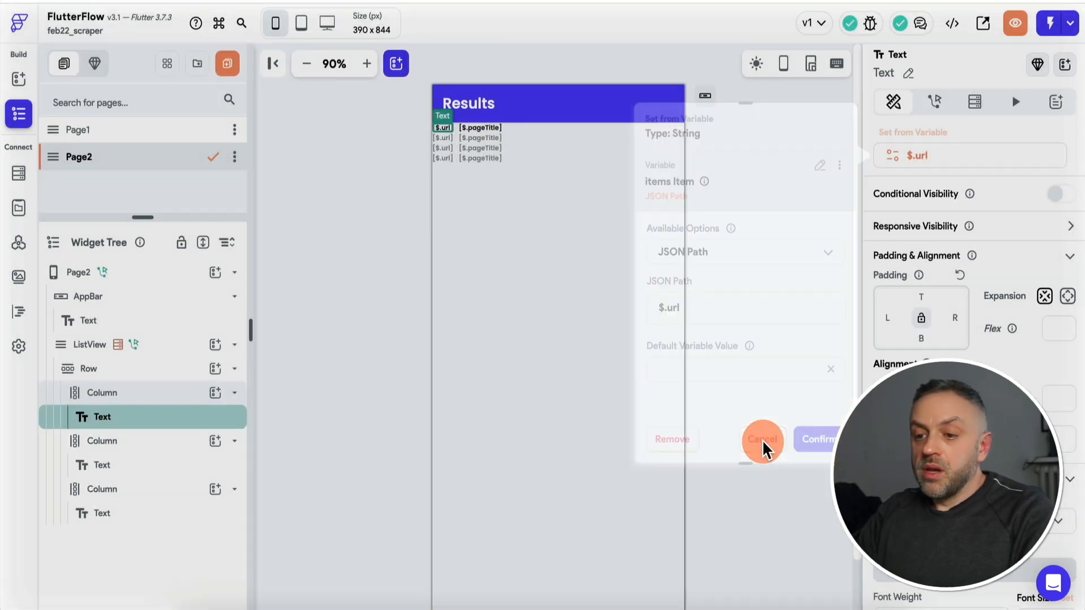
click(490, 128)
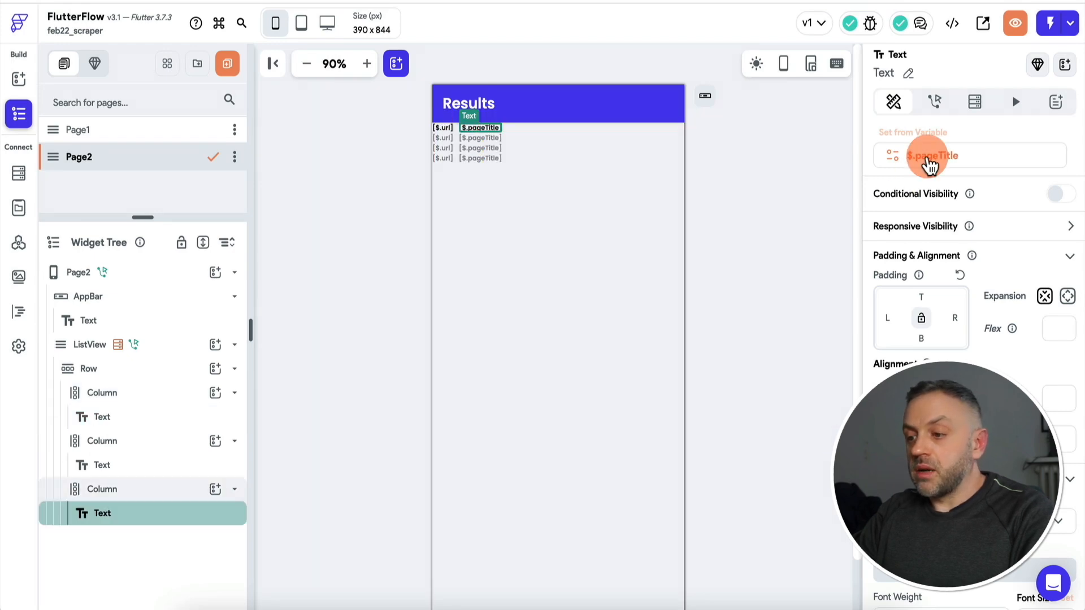
click(926, 161)
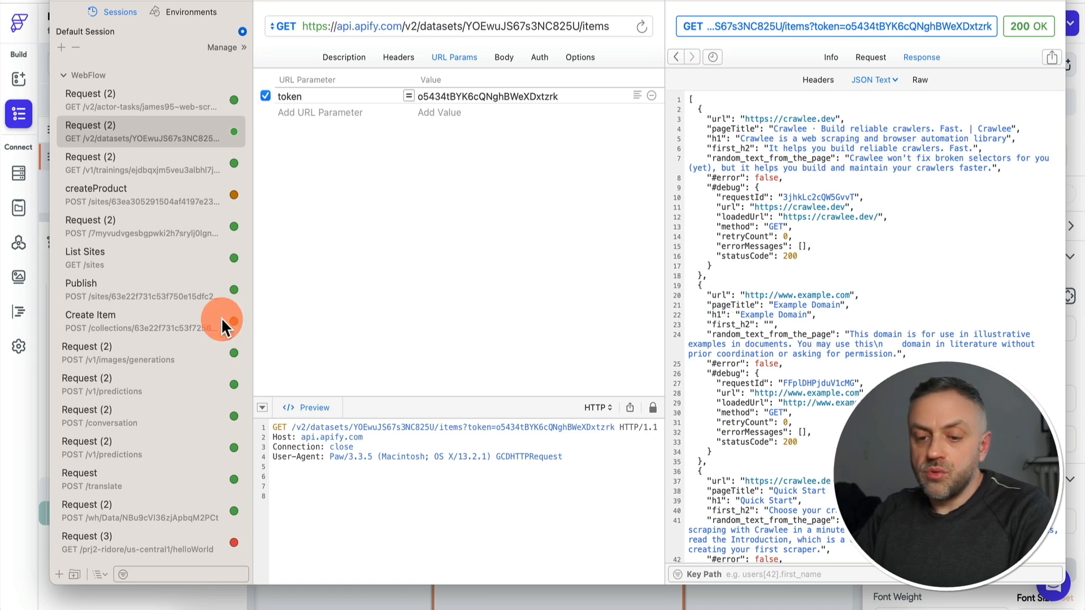
click(7, 423)
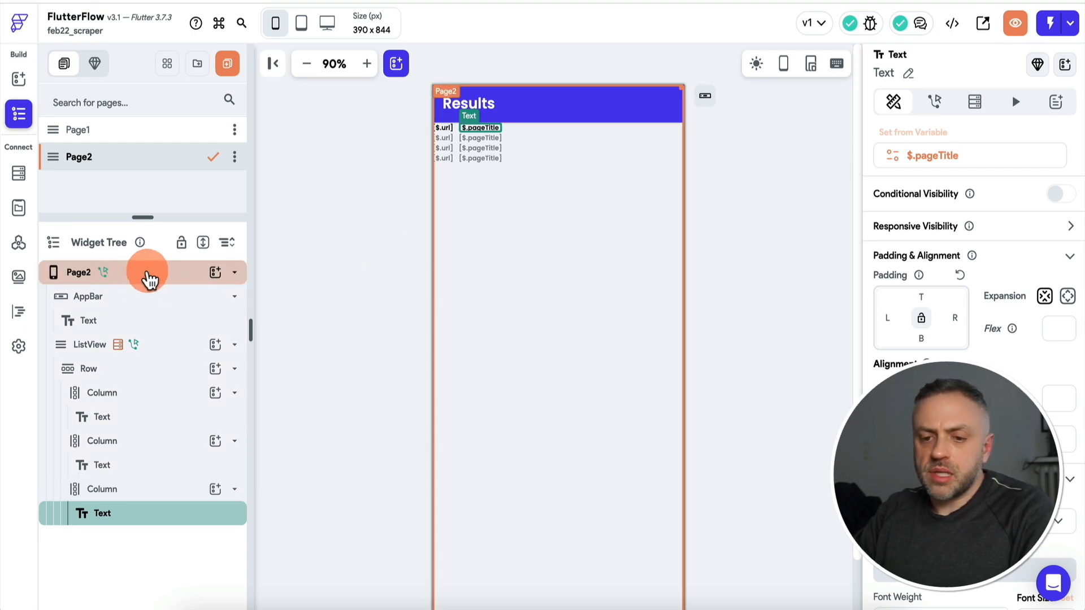
Review the On Page Load action flow of Page2 in FlutterFlow, close it and switch to the Apify home page
click(145, 277)
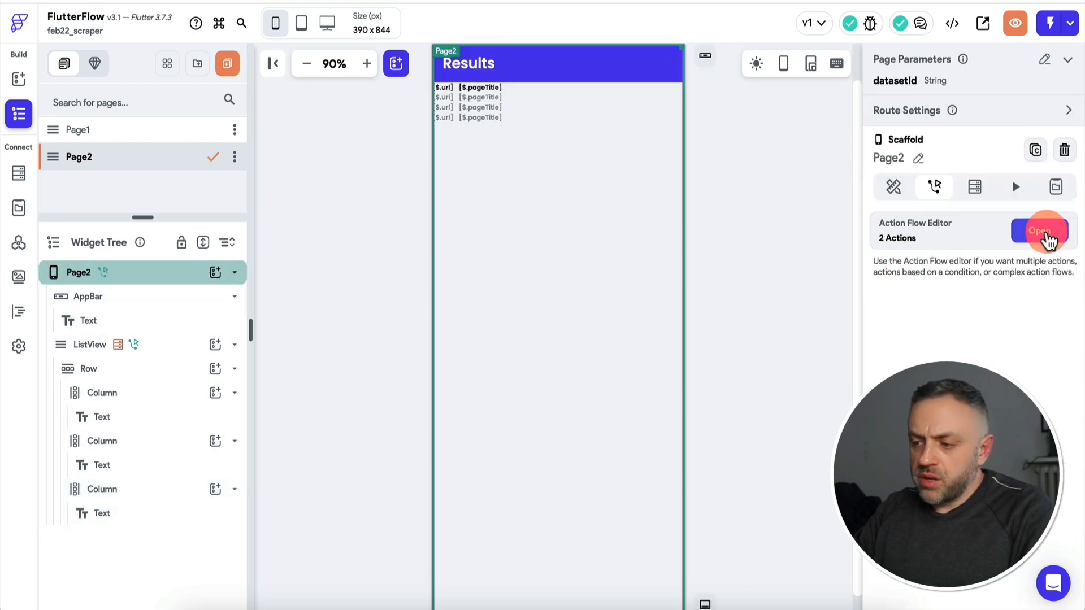
click(1048, 240)
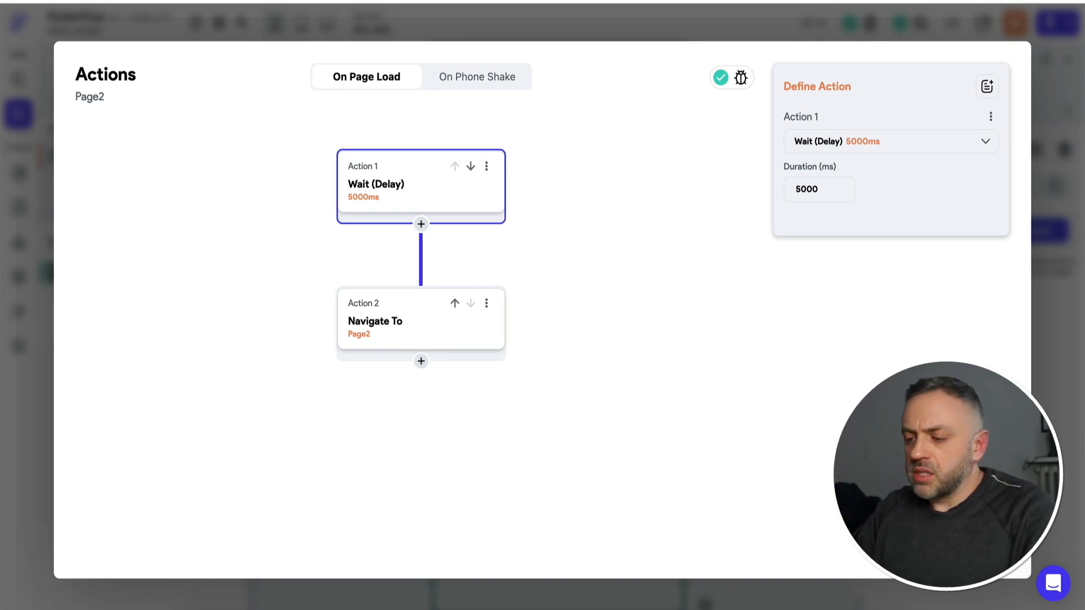
key(Escape)
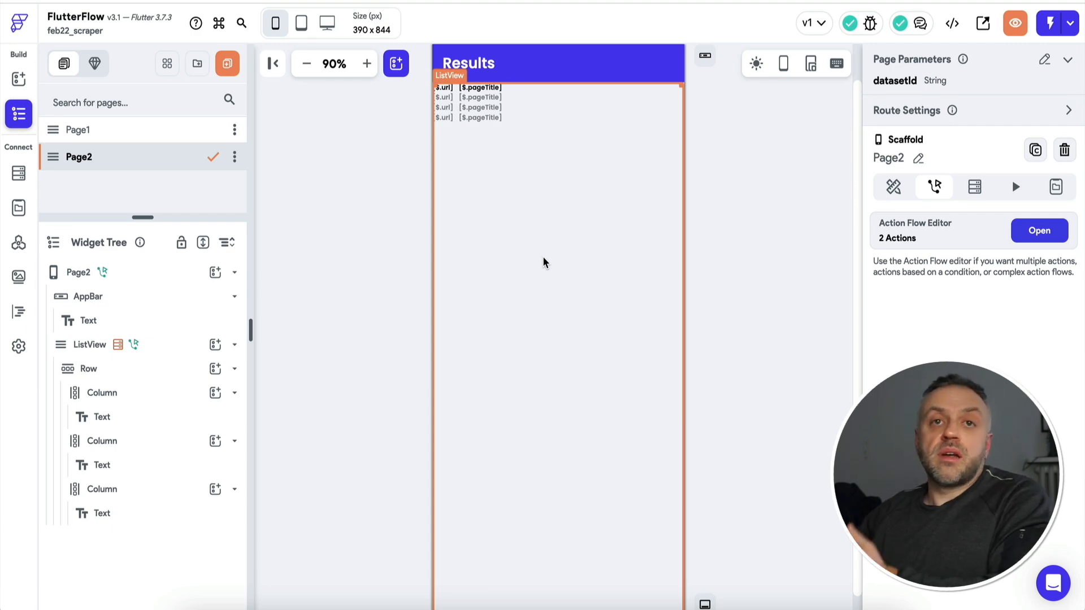
click(377, 173)
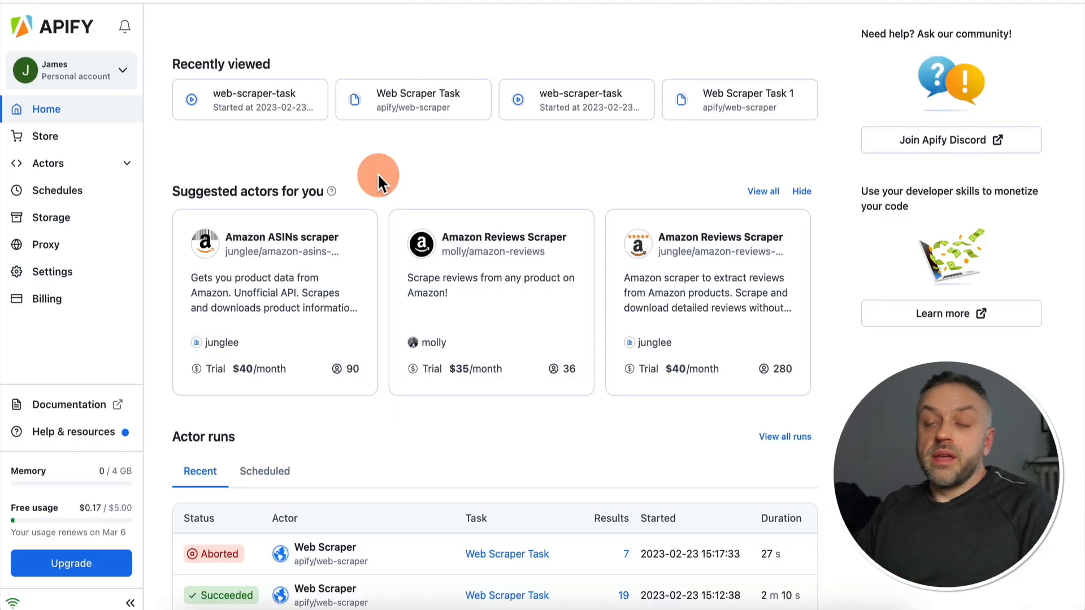